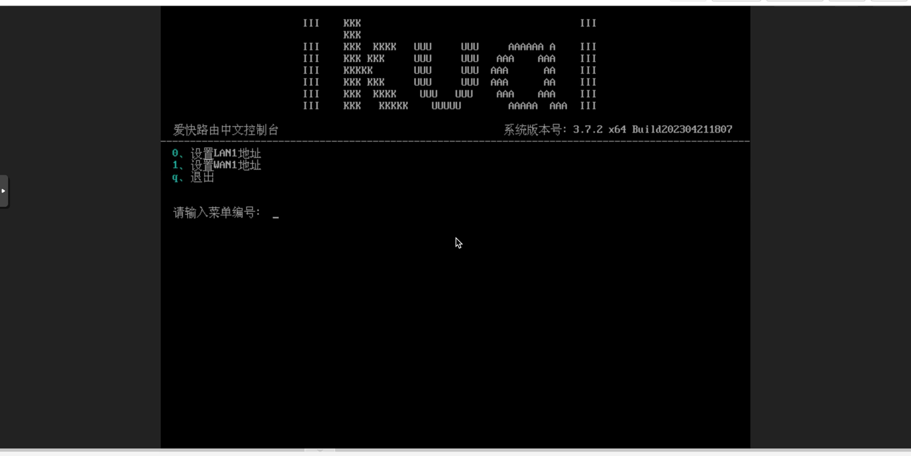
Set the iKuai LAN1 address to 192.168.10.2 in the console, then return to the main menu
text(0)
key(Return)
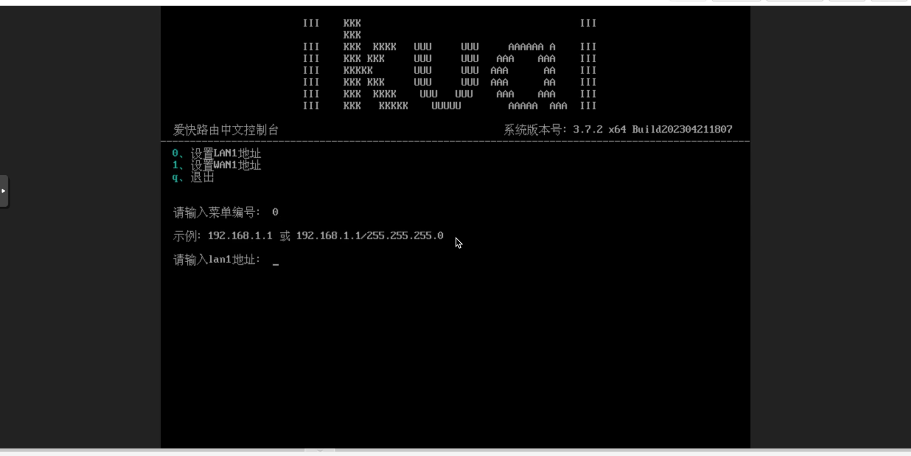
text(192.168.10.2)
key(Return)
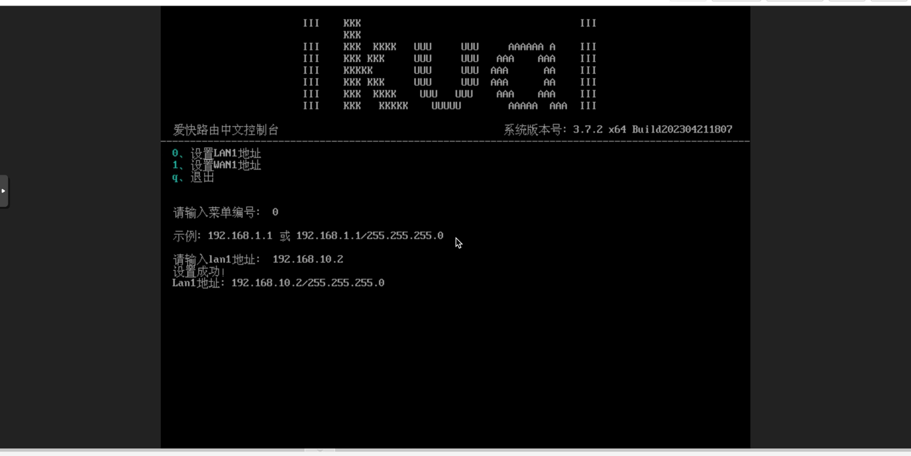
text(q)
key(Return)
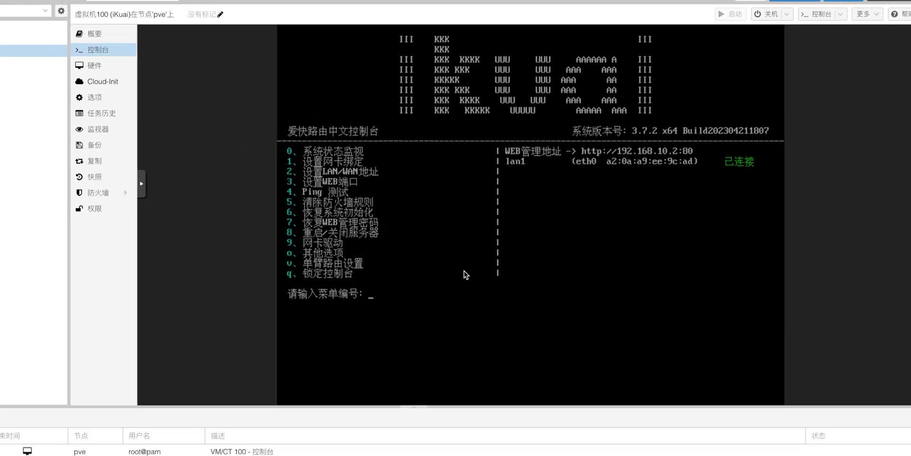
Add PCI passthrough devices 0000:03:00.0, 0000:04:00.0 and 0000:05:00.0 to VM 100's hardware
click(123, 68)
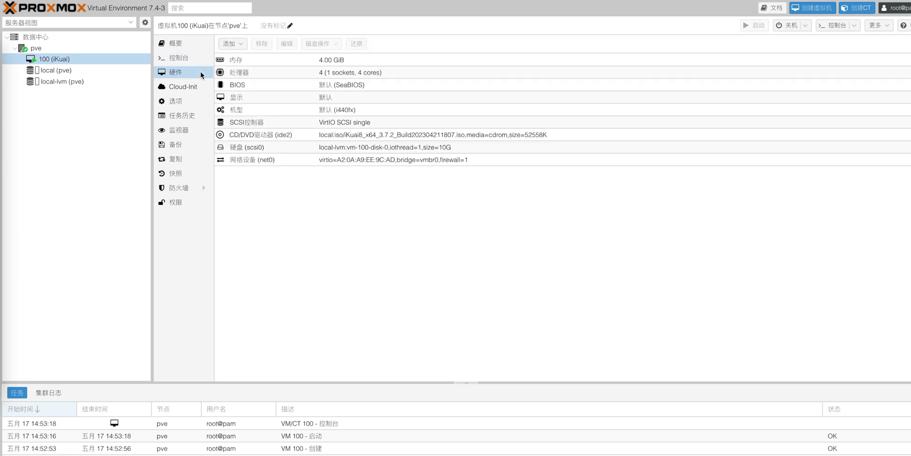
click(241, 45)
click(260, 128)
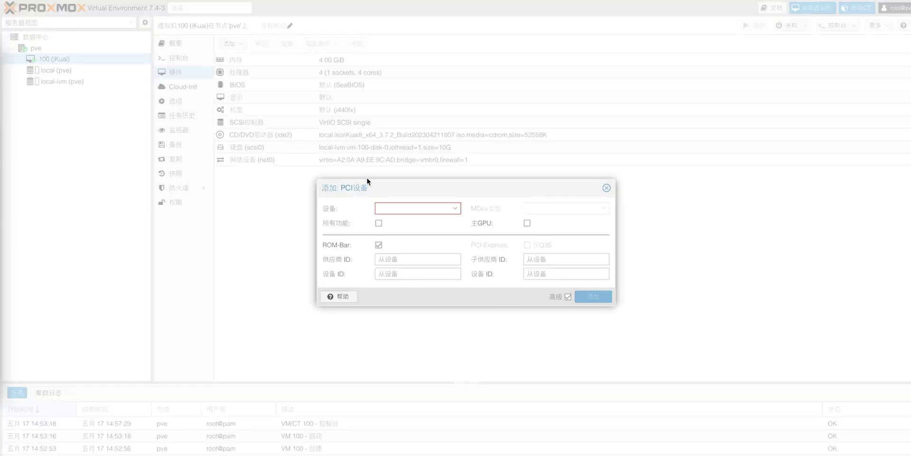
click(450, 210)
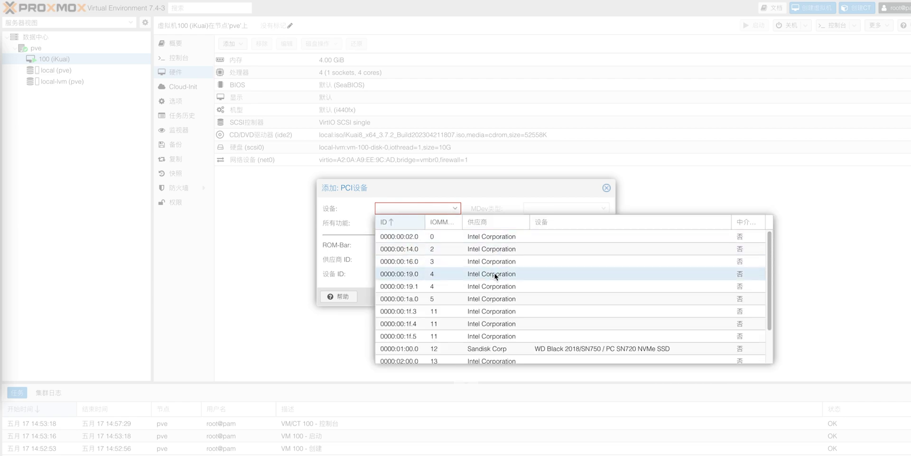
scroll(675, 346, down, 2)
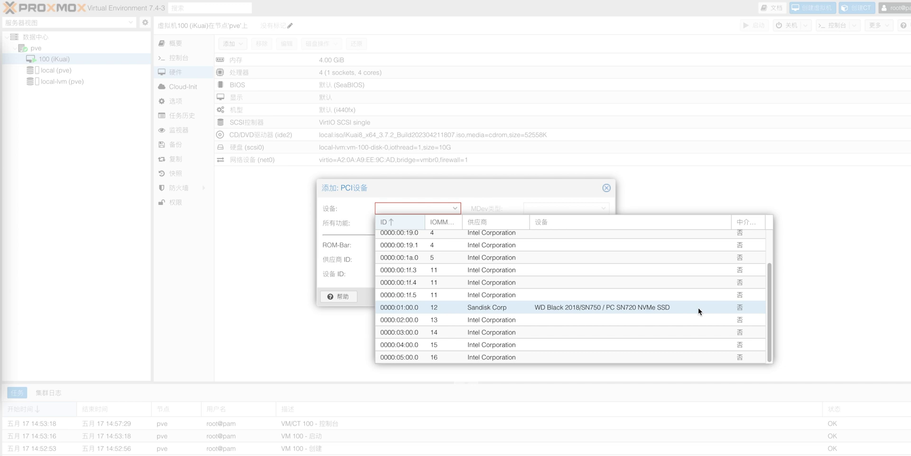
click(699, 332)
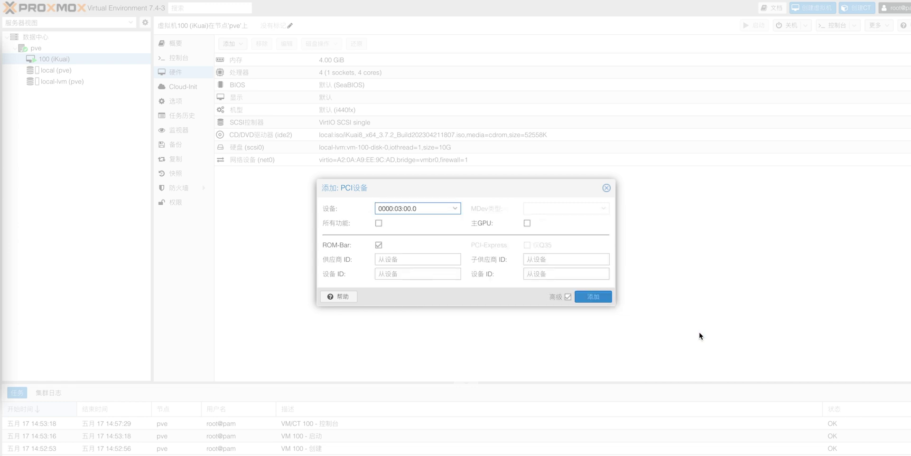
click(590, 296)
click(233, 44)
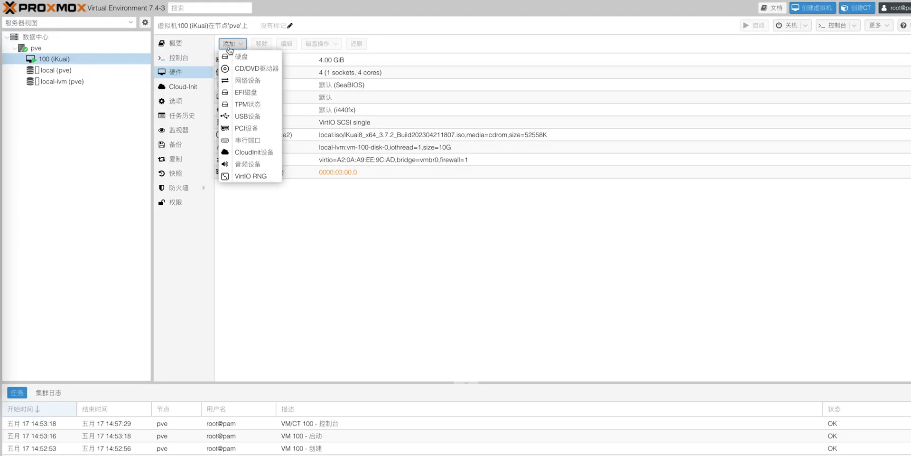
click(237, 128)
click(427, 206)
click(631, 346)
click(602, 298)
click(233, 43)
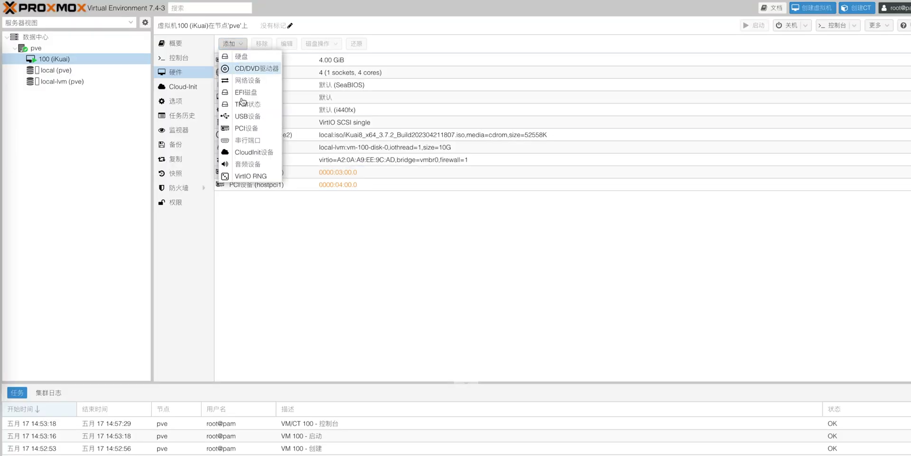
click(238, 126)
click(423, 207)
click(553, 351)
click(583, 296)
Reboot VM 100 and confirm the restart
click(805, 25)
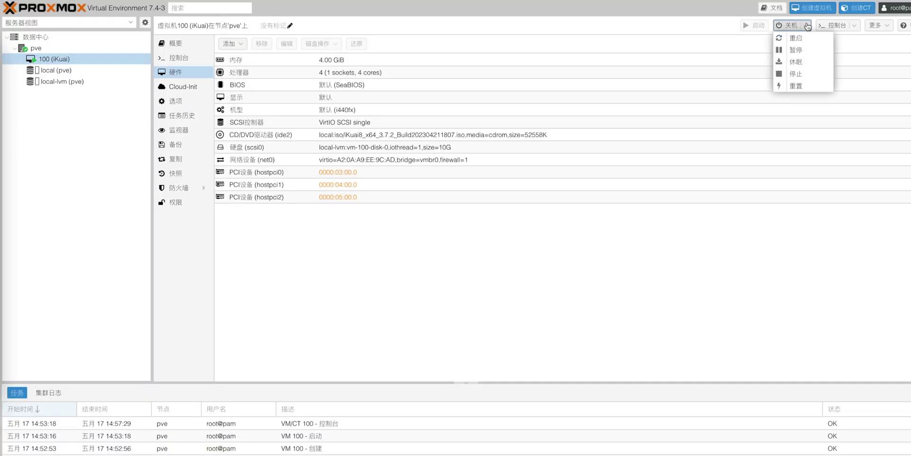
click(802, 38)
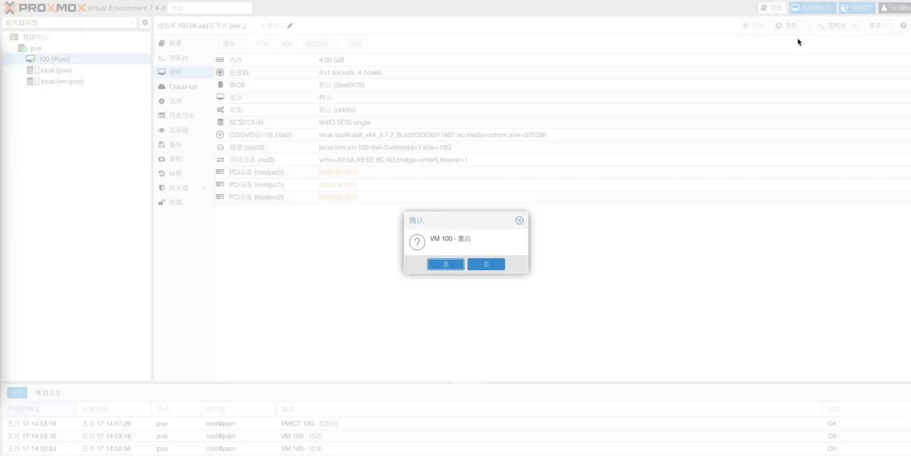
click(446, 264)
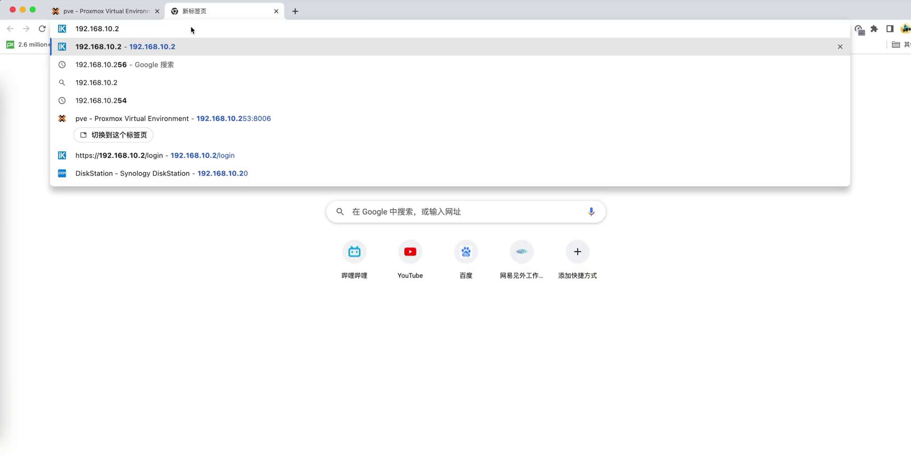
Log in to the iKuai web admin at 192.168.10.2 with the default admin credentials
key(Return)
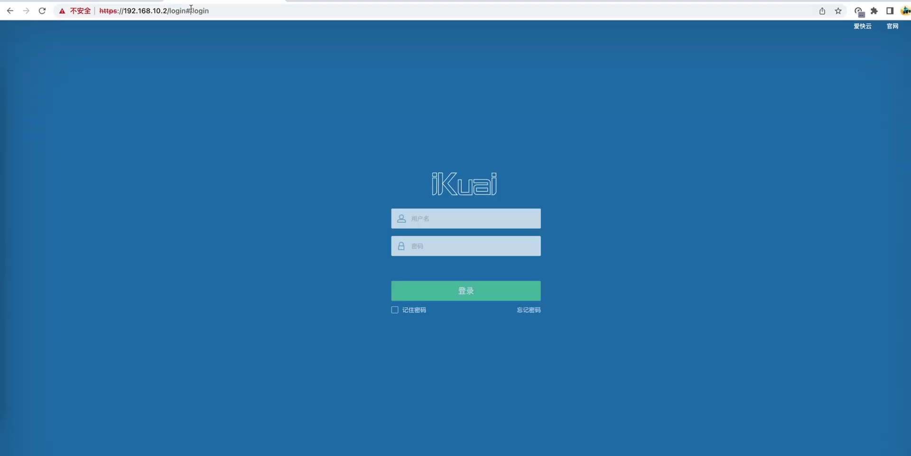
text(admin)
key(Tab)
text(admin)
key(Return)
Enter and confirm a new admin password, then confirm the change
click(462, 122)
text(admin123)
key(Tab)
text(admin1234)
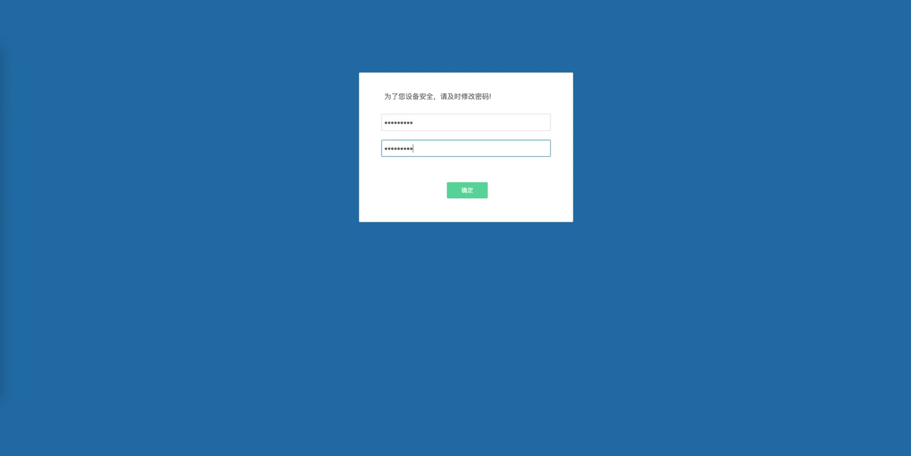
click(472, 195)
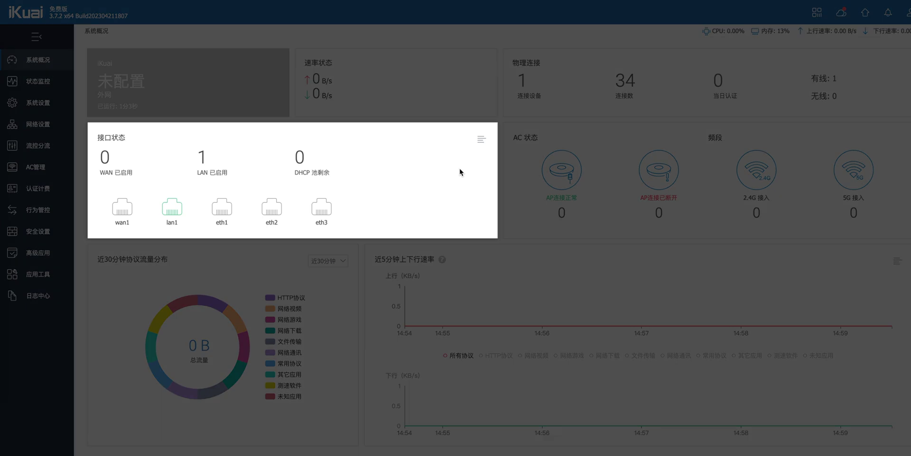
click(167, 213)
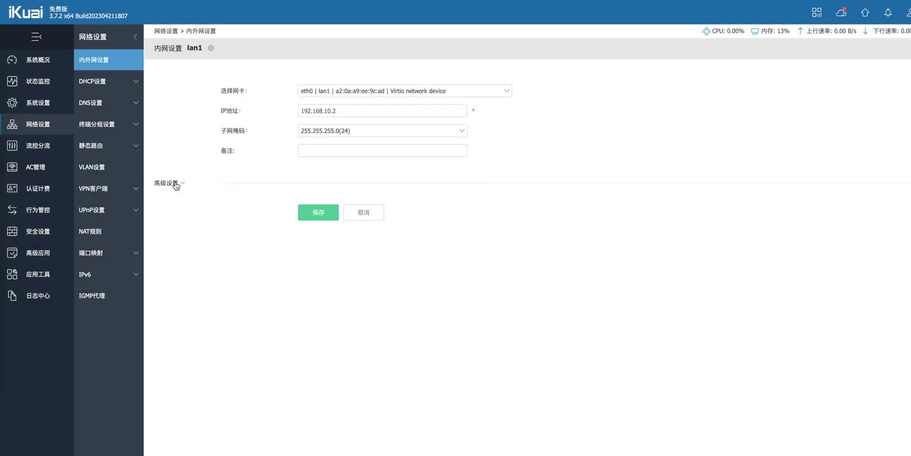
Add eth1 and eth2 as lan1 extension ports under Advanced Settings and save
click(175, 185)
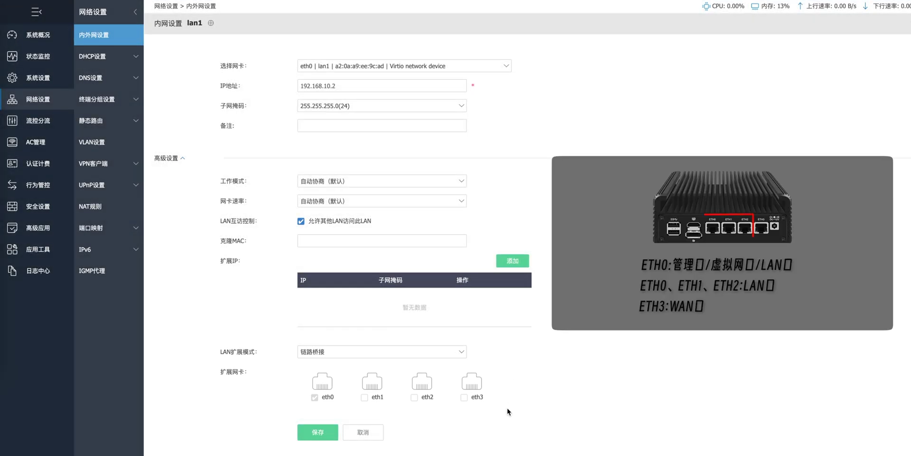
click(364, 398)
click(416, 397)
click(310, 433)
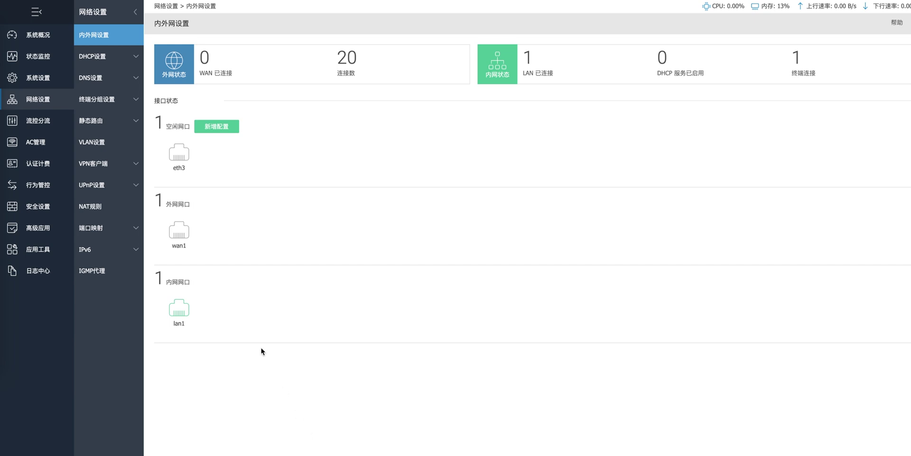
Bind eth3 to wan1 with the DHCP connection type and save the wan1 settings
click(180, 234)
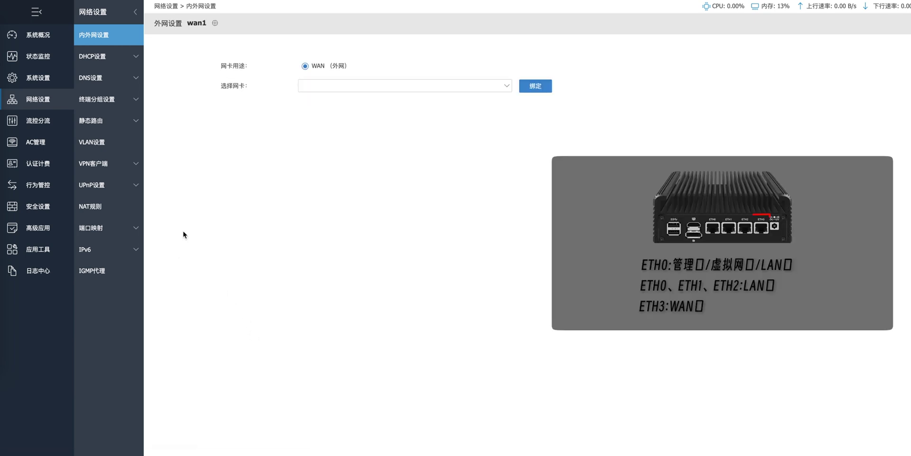
click(483, 88)
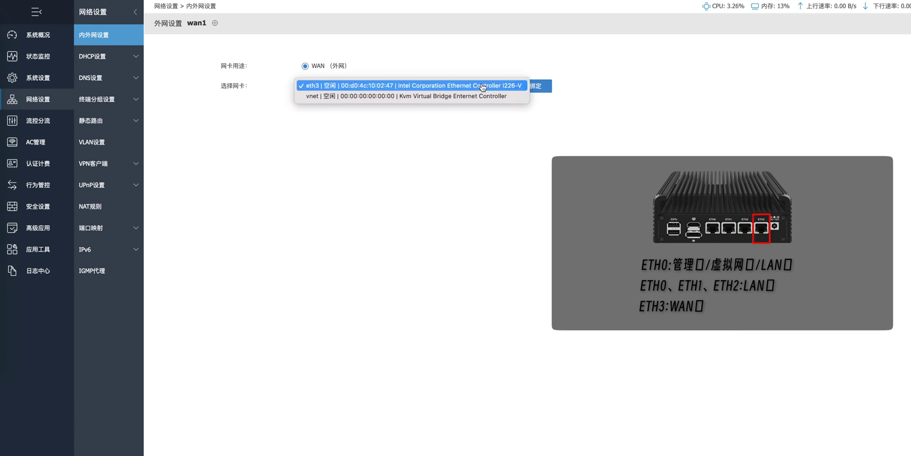
click(467, 86)
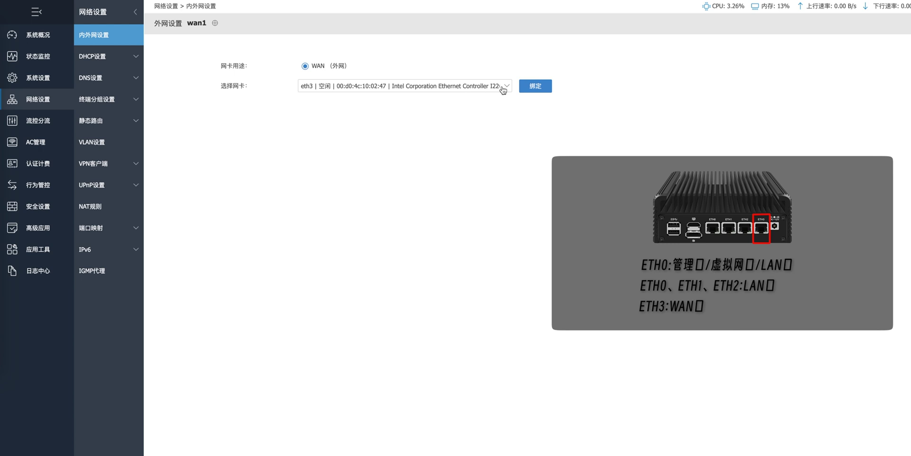
click(537, 87)
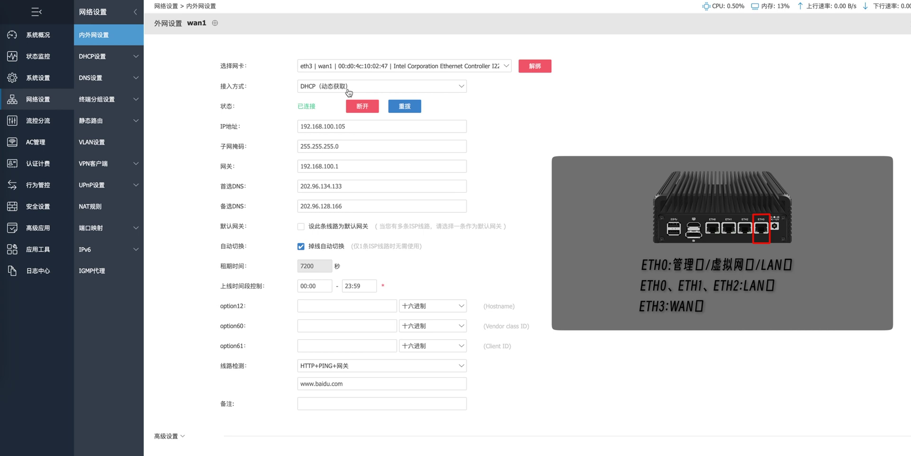
click(460, 87)
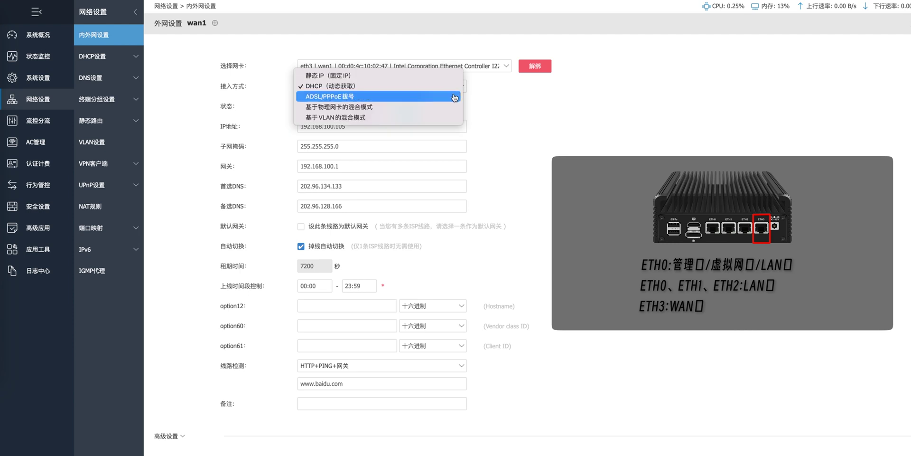
click(454, 97)
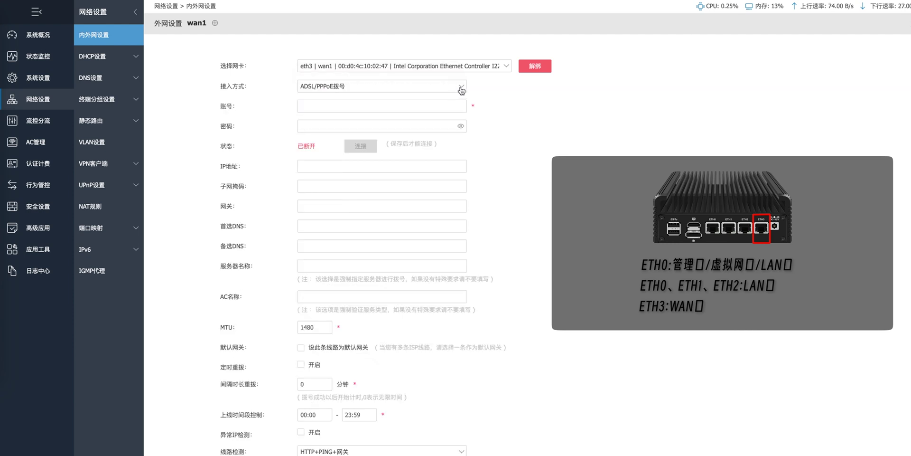
click(461, 91)
click(435, 75)
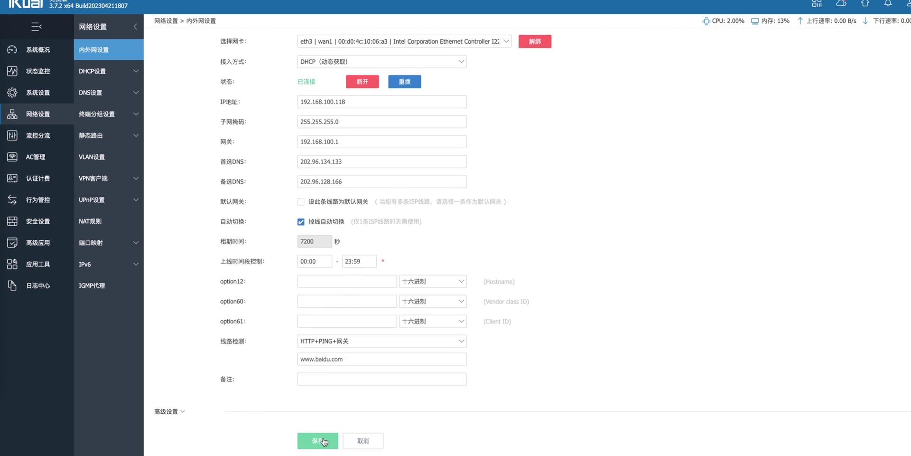
click(323, 450)
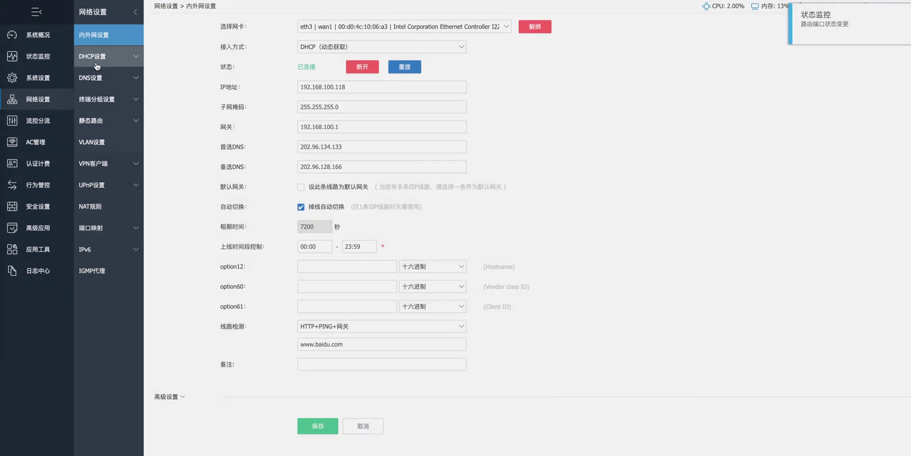
Open the DHCP server list and start adding a new DHCP server
click(132, 58)
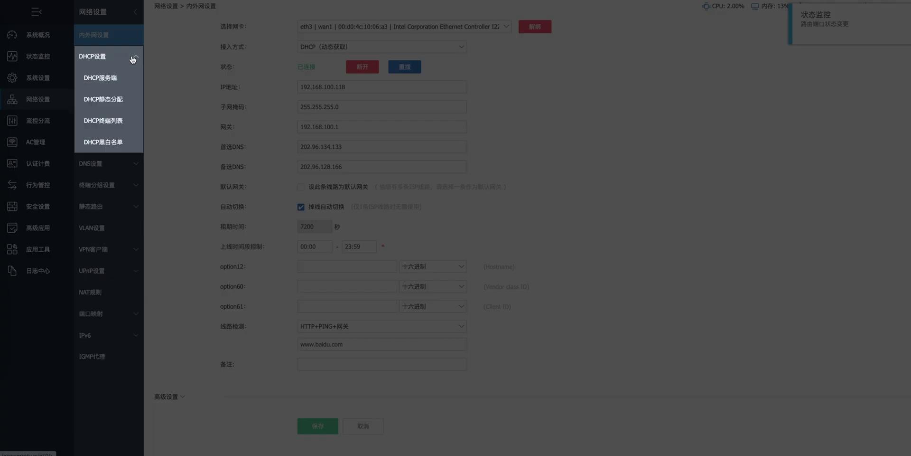
click(130, 79)
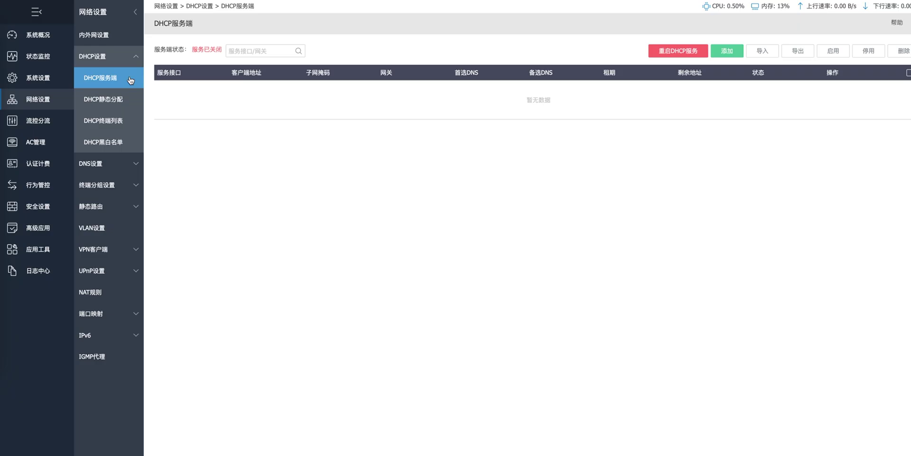
click(727, 51)
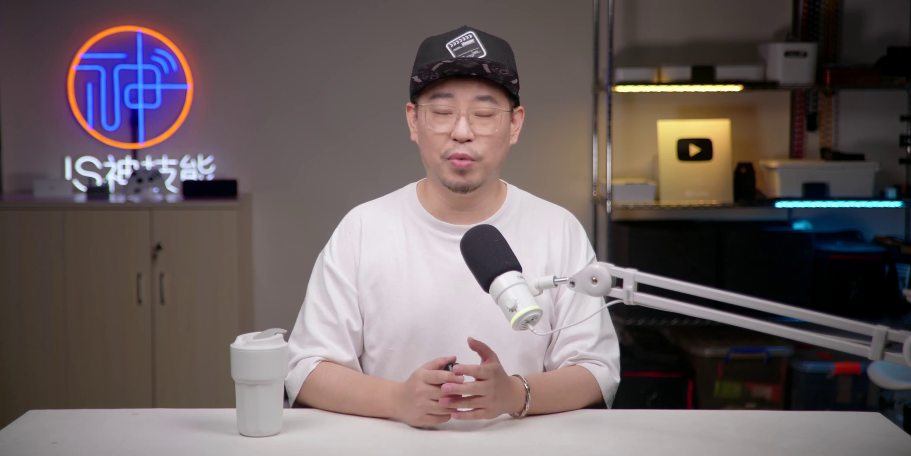
Fill in the lease range 192.168.10.100–192.168.10.200, gateway 192.168.10.2 and the DNS servers
text(9)
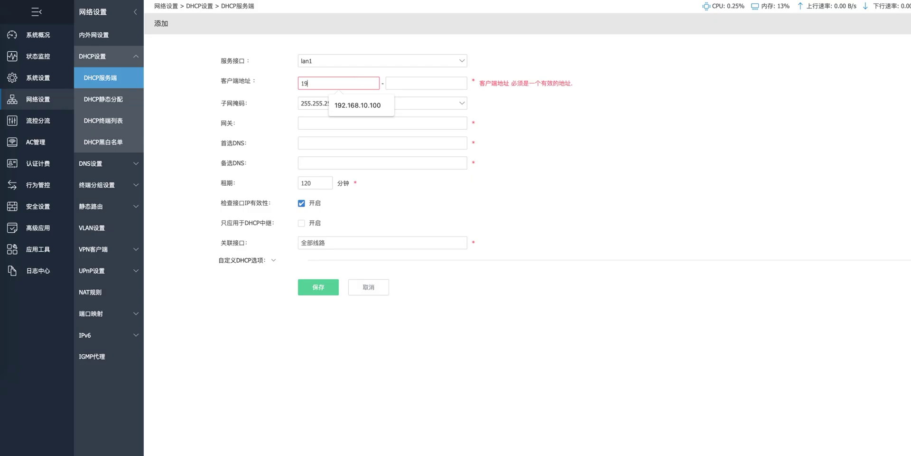
text(2.168.10.100)
key(Tab)
text(192.168.10.20)
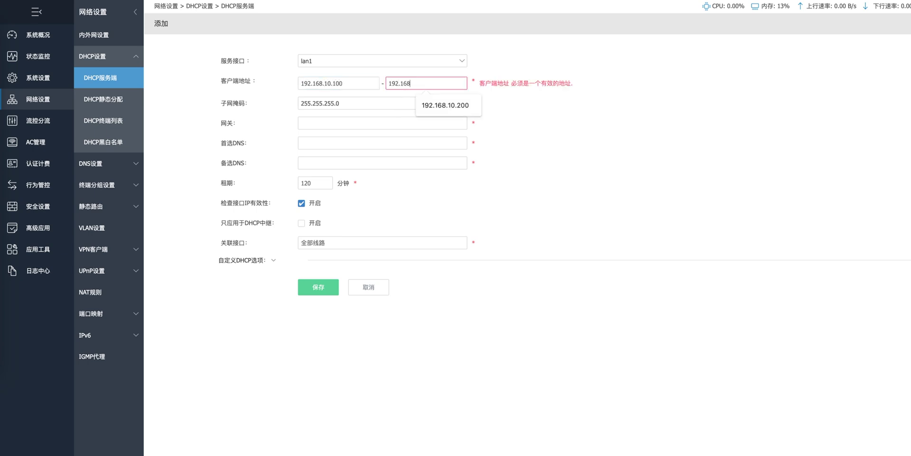
text(0)
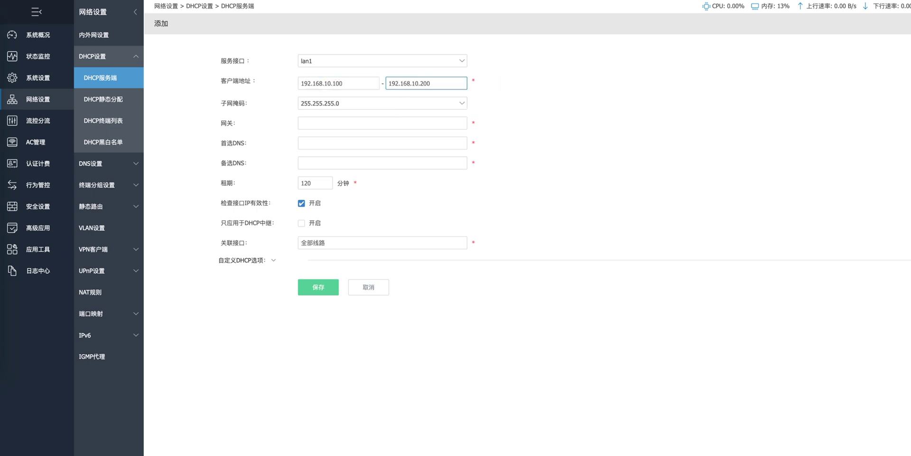
click(445, 122)
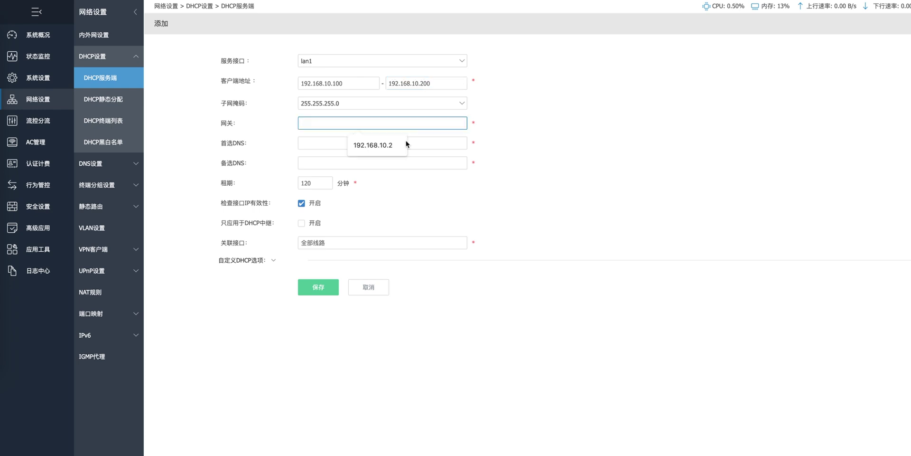
click(381, 145)
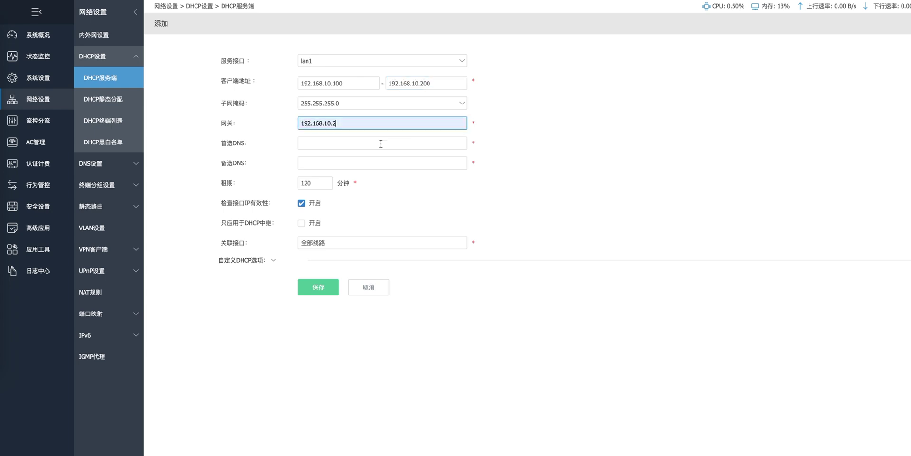
click(381, 143)
click(425, 178)
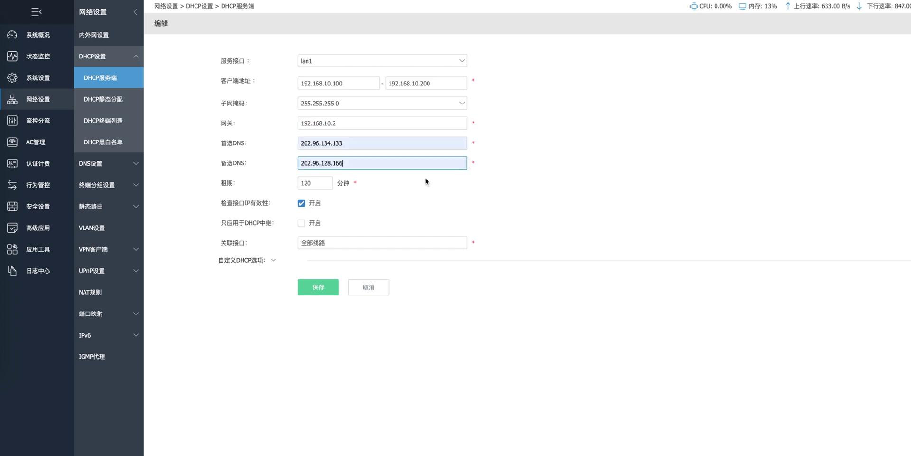
click(335, 290)
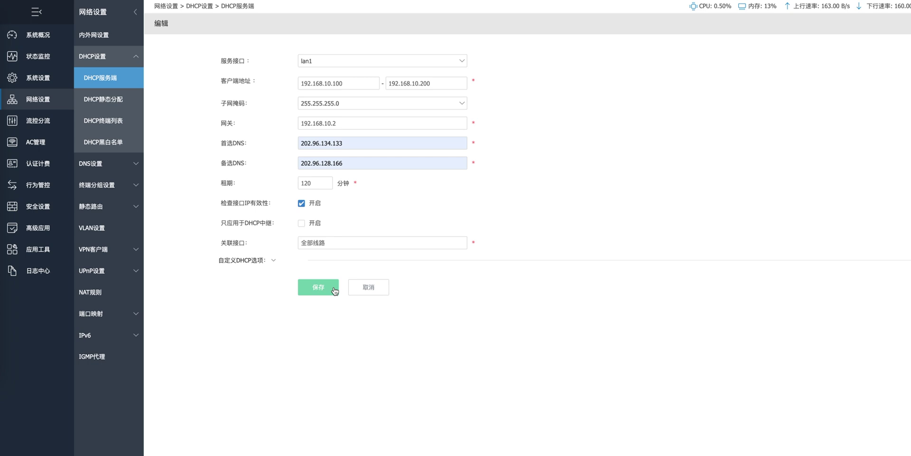
Save the DHCP server and restart the DHCP service
click(335, 290)
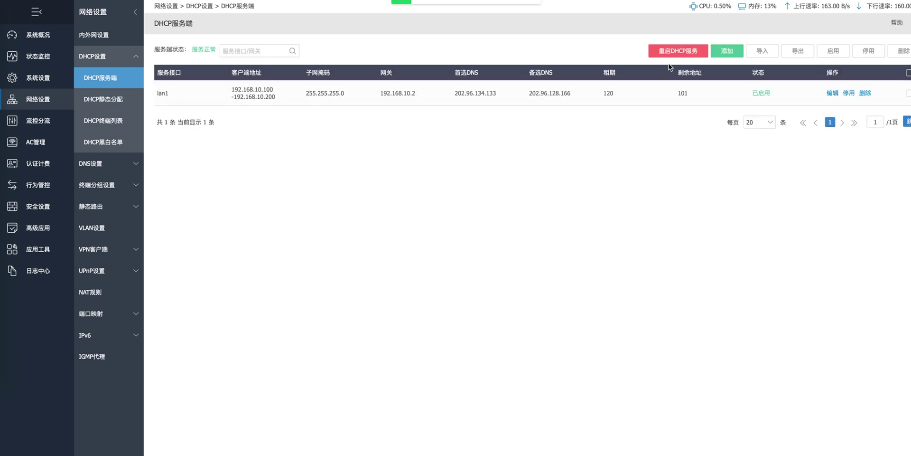
click(680, 50)
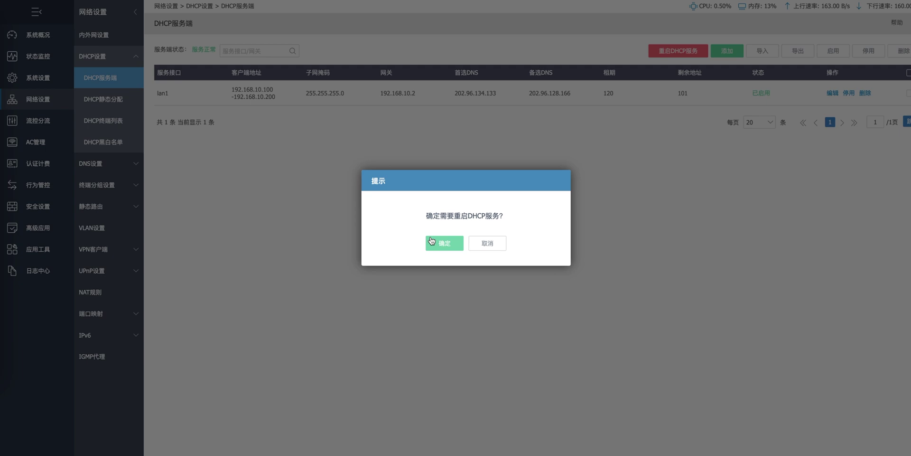
click(437, 247)
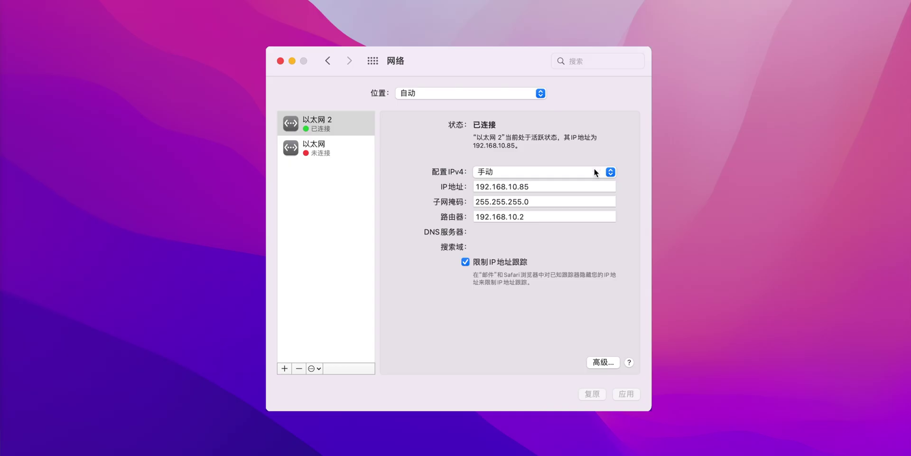
Switch Ethernet 2's IPv4 configuration from Manual to Using DHCP and apply
click(593, 171)
click(565, 136)
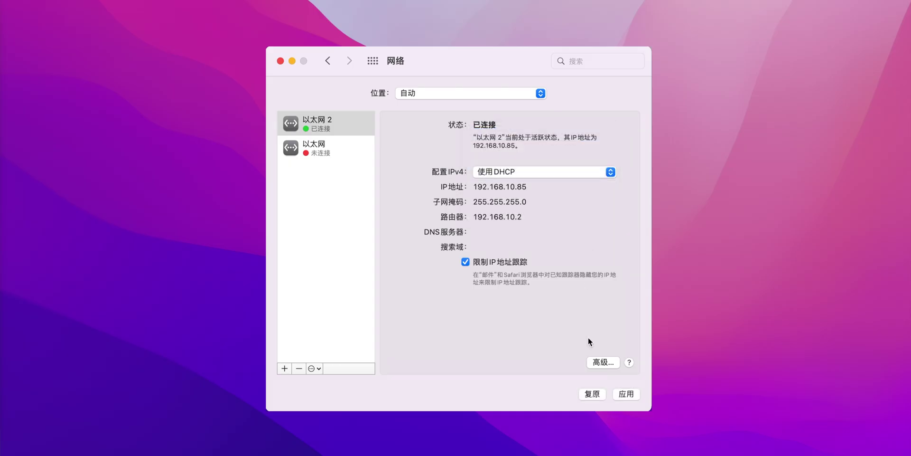
click(619, 394)
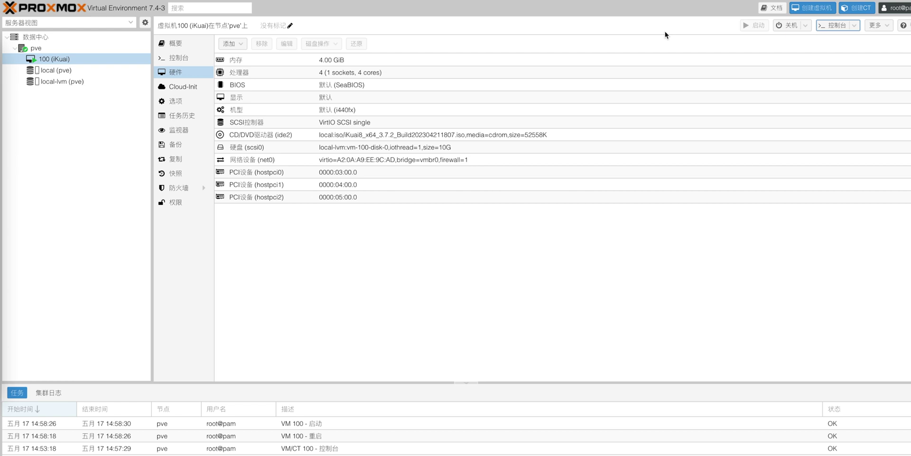
Start a new VM named iStoreOS with no installation media and default system settings
click(636, 278)
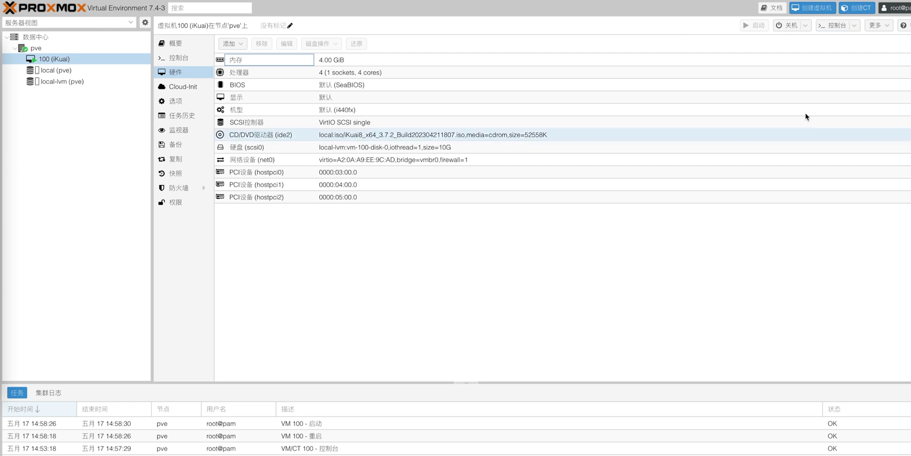
click(808, 14)
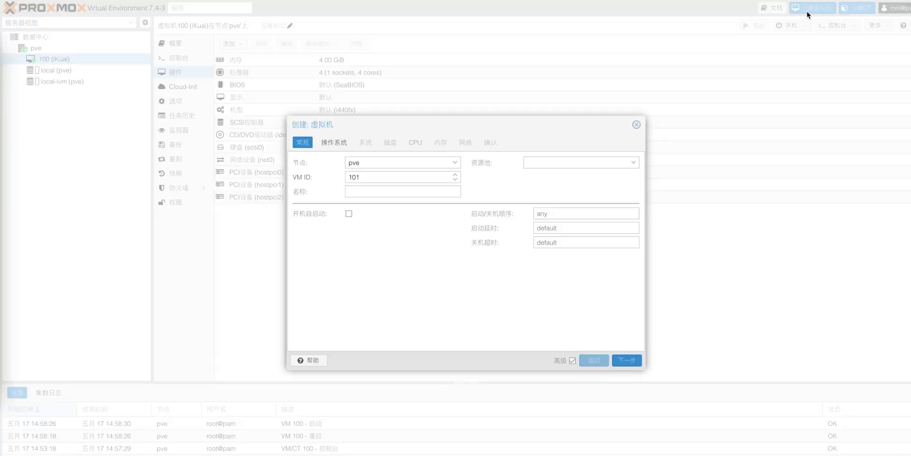
text(i)
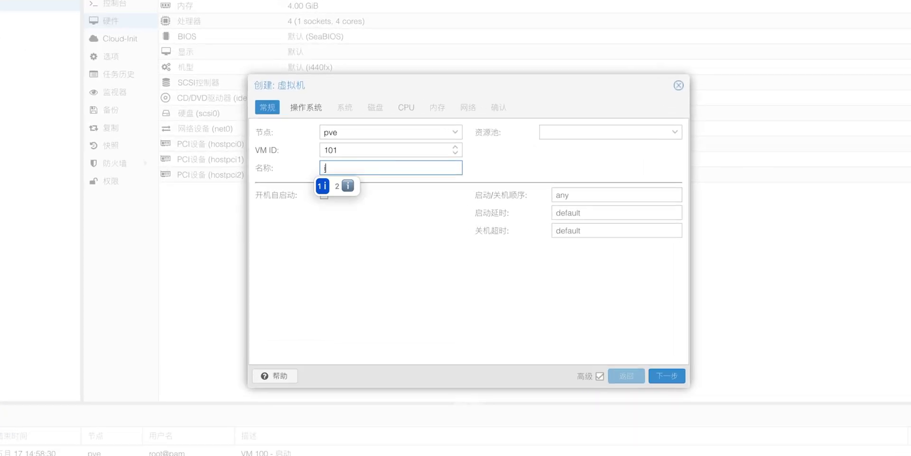
text(Stor)
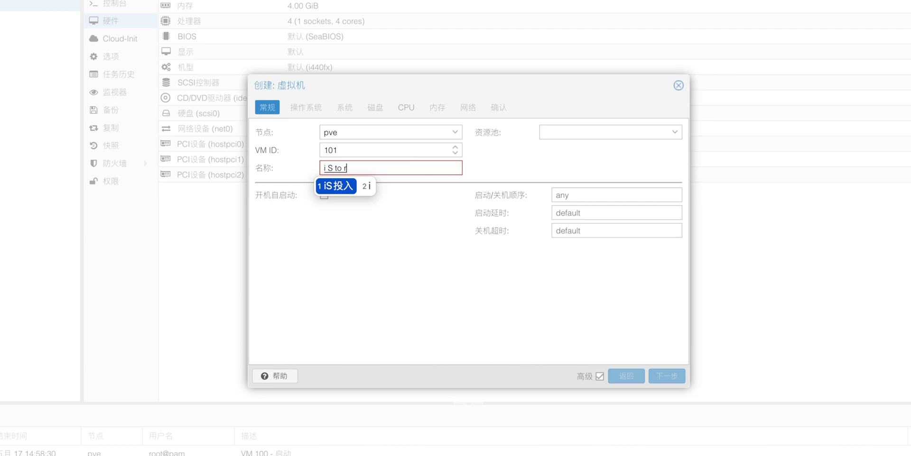
text(eOS)
key(Return)
click(306, 107)
click(266, 204)
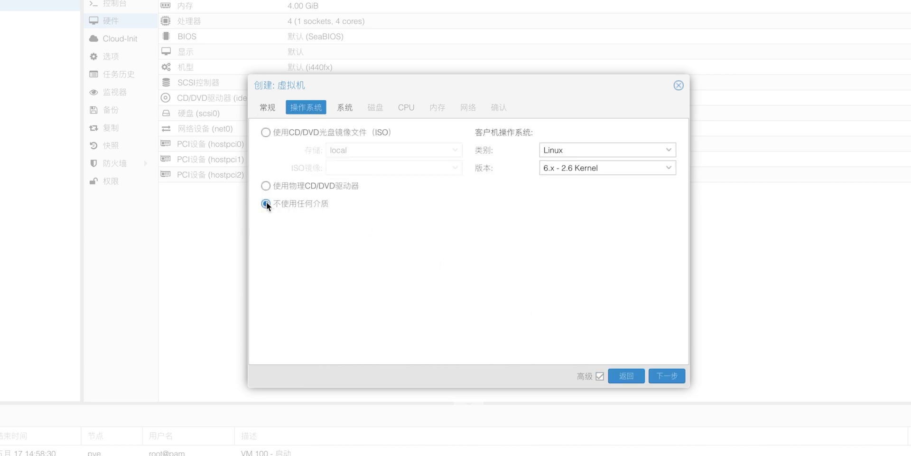
click(668, 376)
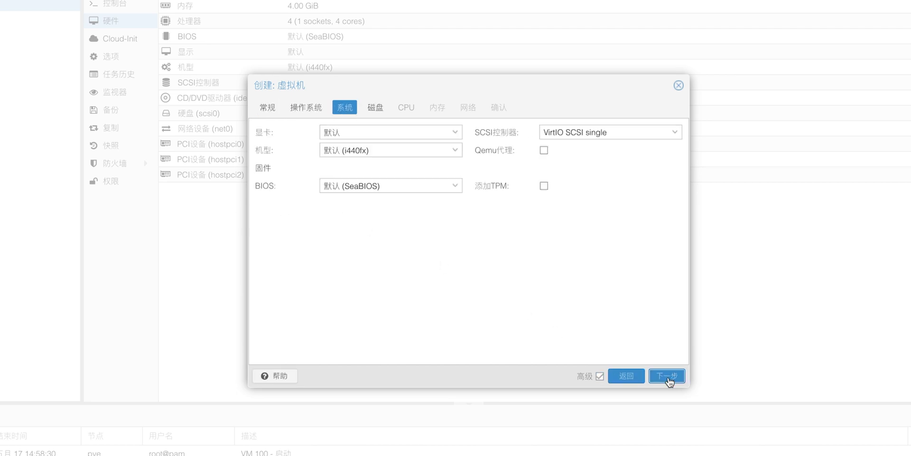
click(667, 376)
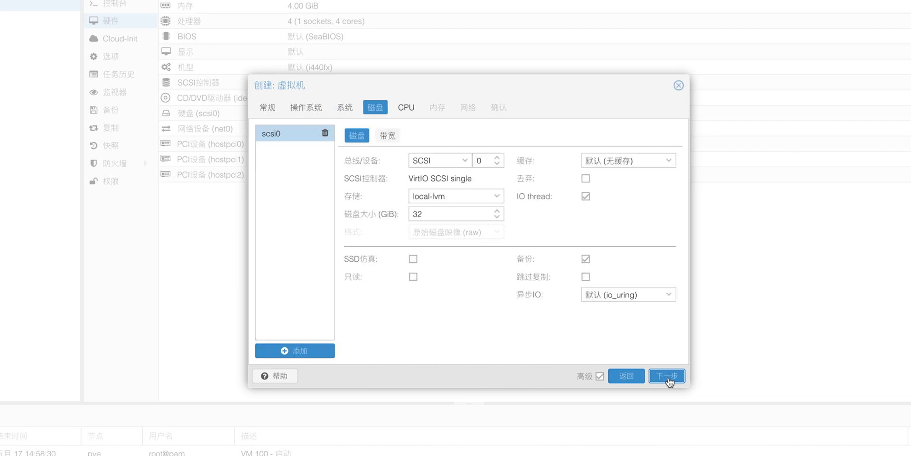
Give the VM a 4 GB disk, 2 cores and 1024 MiB memory, then finish creation
drag(432, 214, 410, 214)
text(4)
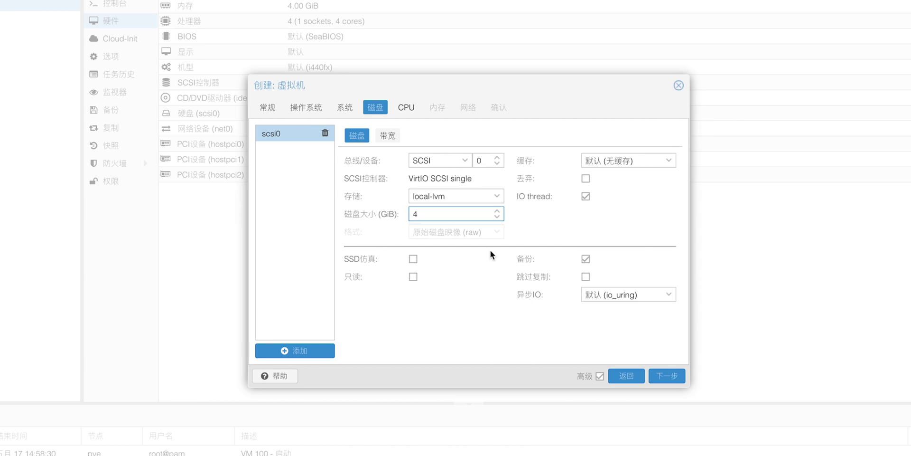
click(668, 376)
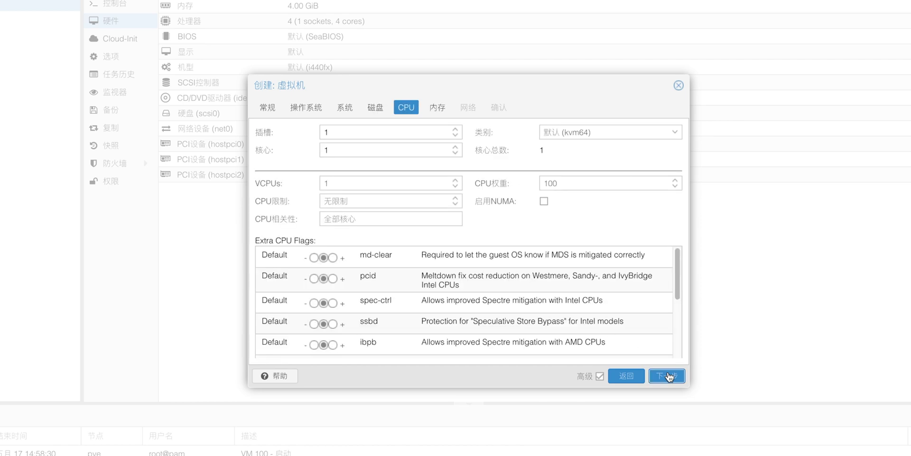
drag(336, 150, 320, 149)
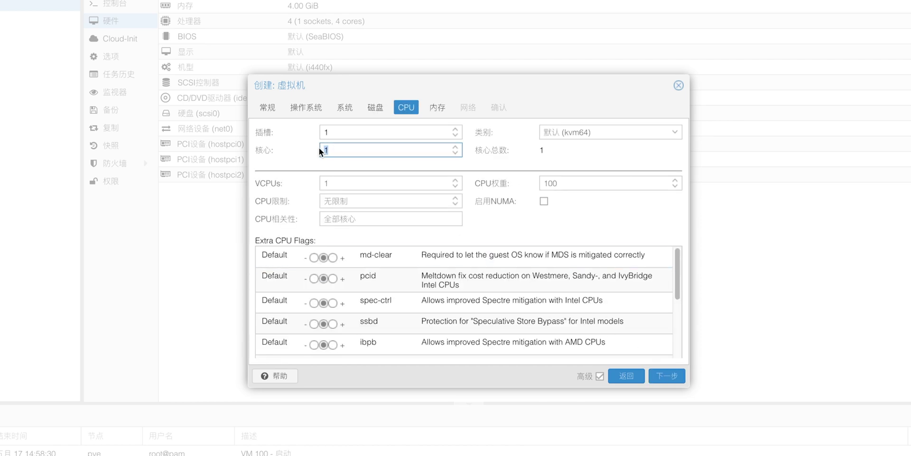
text(2)
click(667, 377)
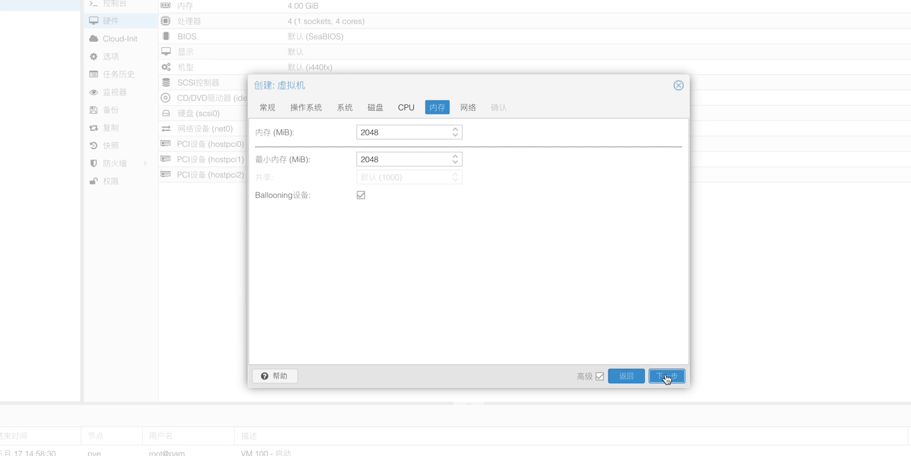
drag(381, 129, 352, 133)
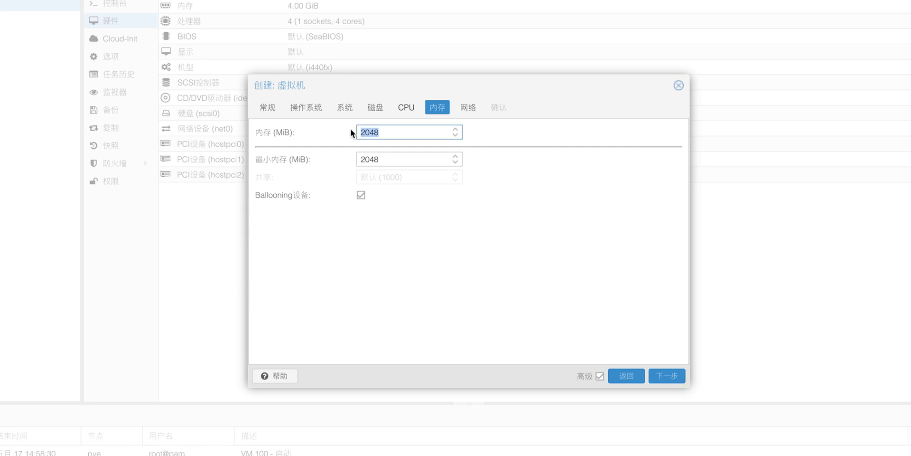
text(1024)
click(672, 375)
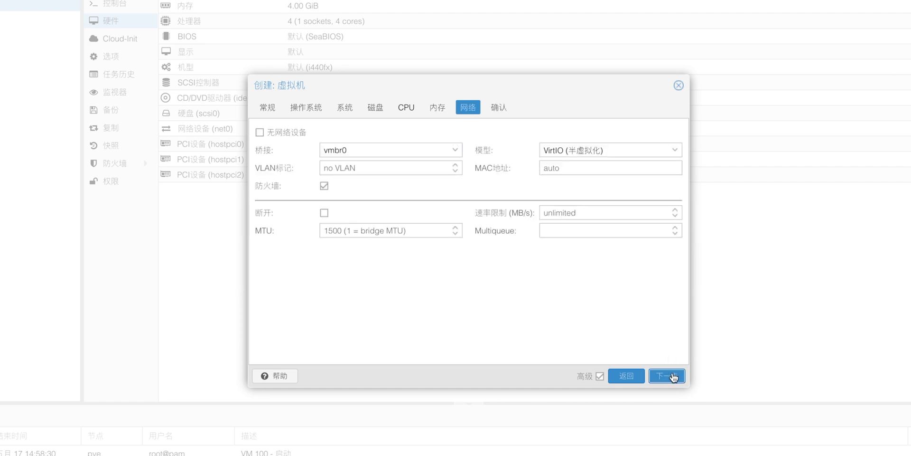
click(672, 375)
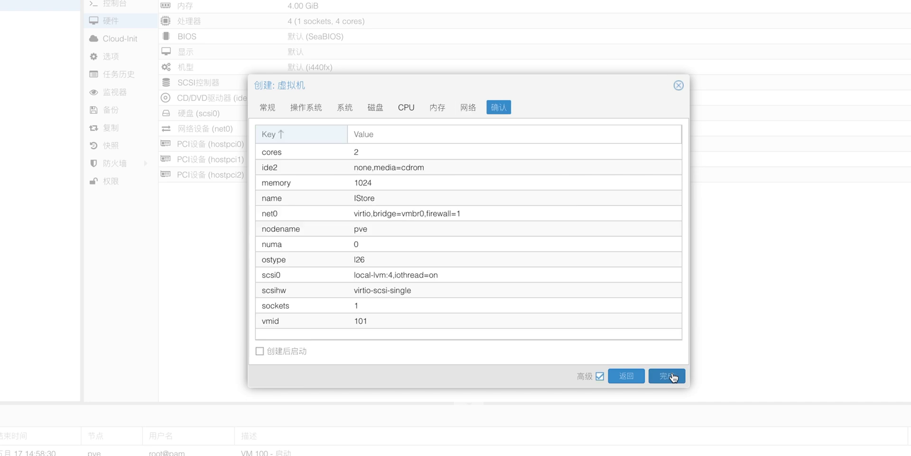
click(672, 376)
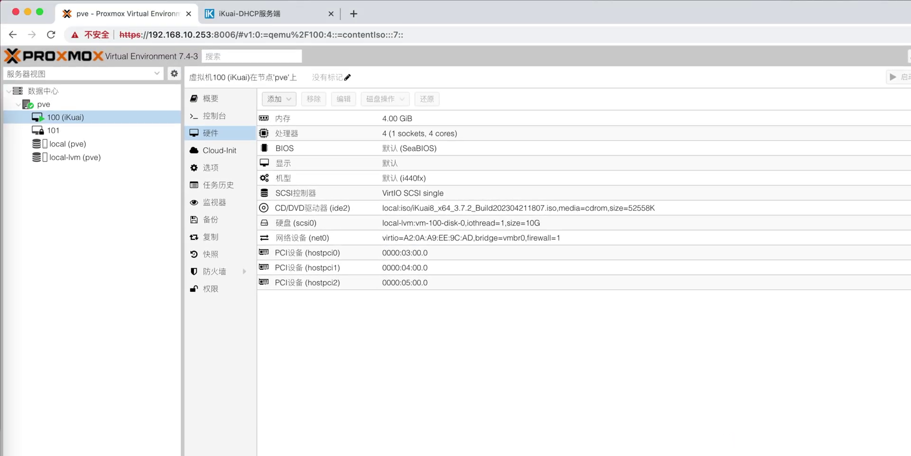
Detach VM 101's hard disk scsi0 in its Hardware list
click(123, 128)
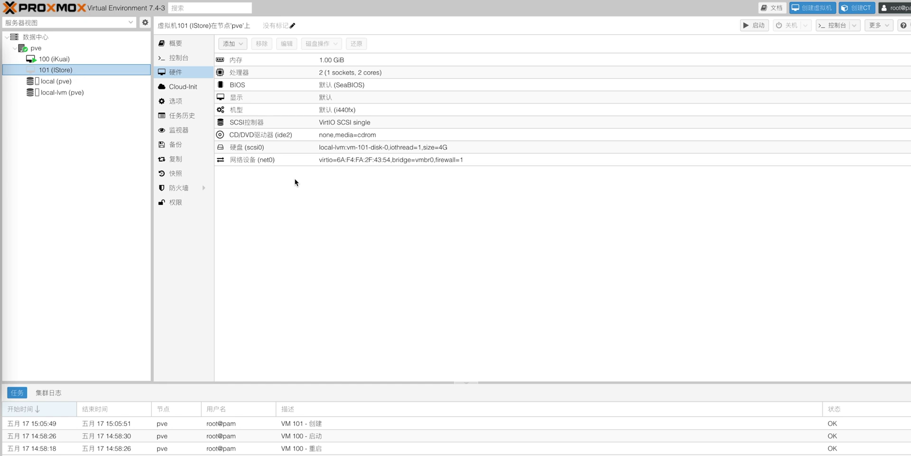
click(286, 148)
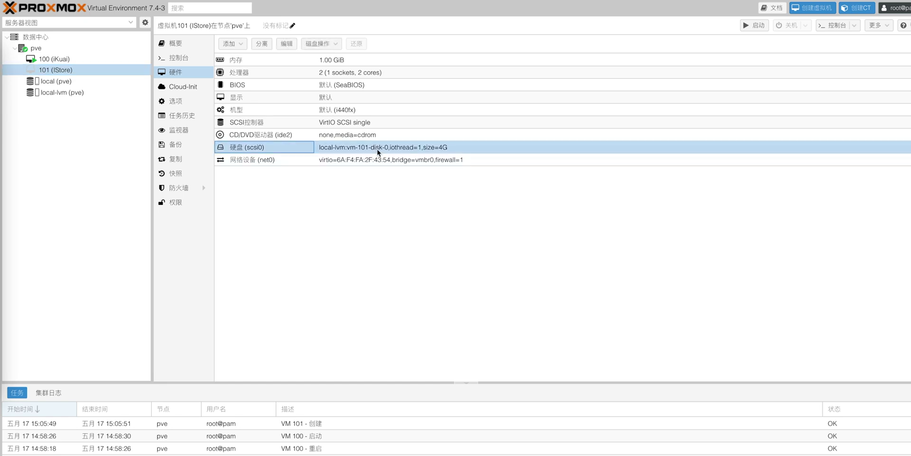
click(379, 151)
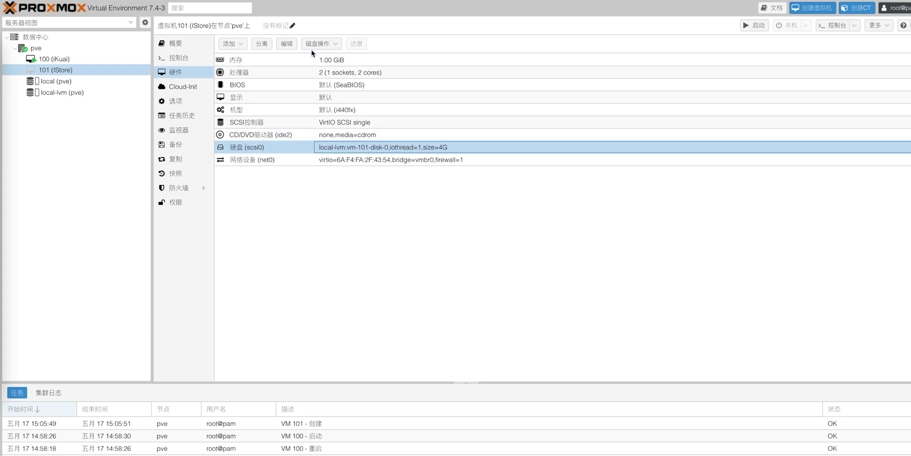
click(267, 46)
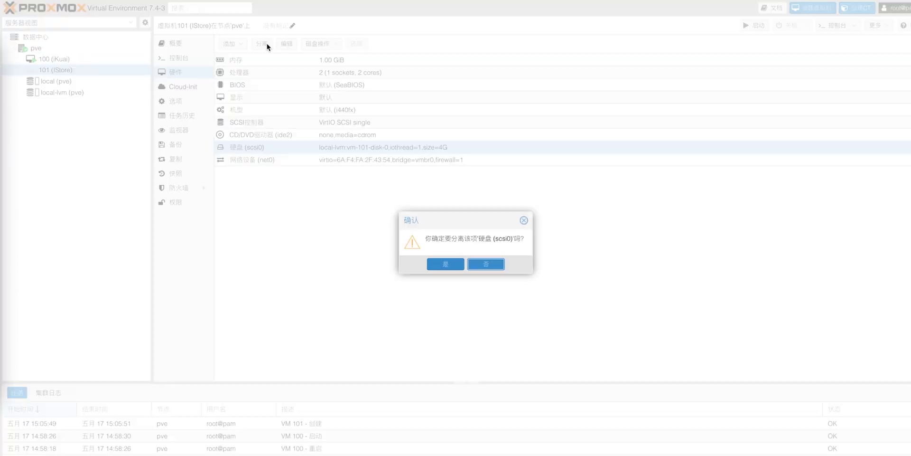
click(437, 264)
Permanently remove the resulting Unused Disk 0
click(386, 160)
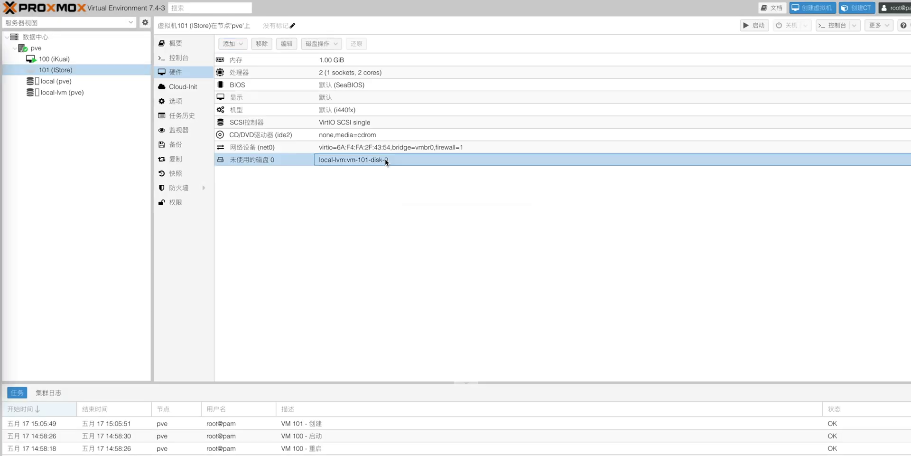
click(261, 45)
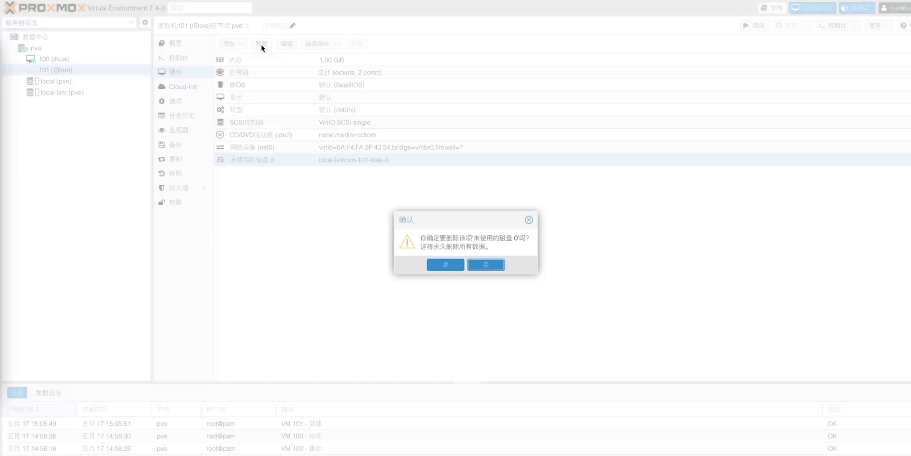
click(442, 264)
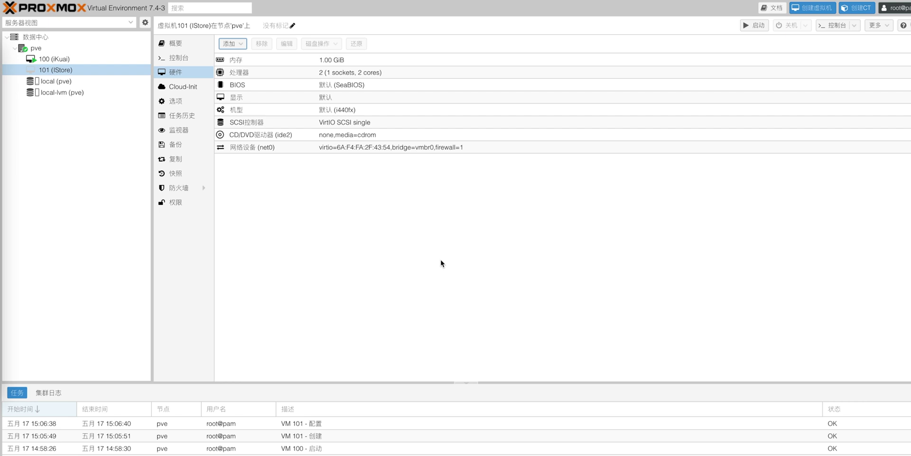
click(107, 85)
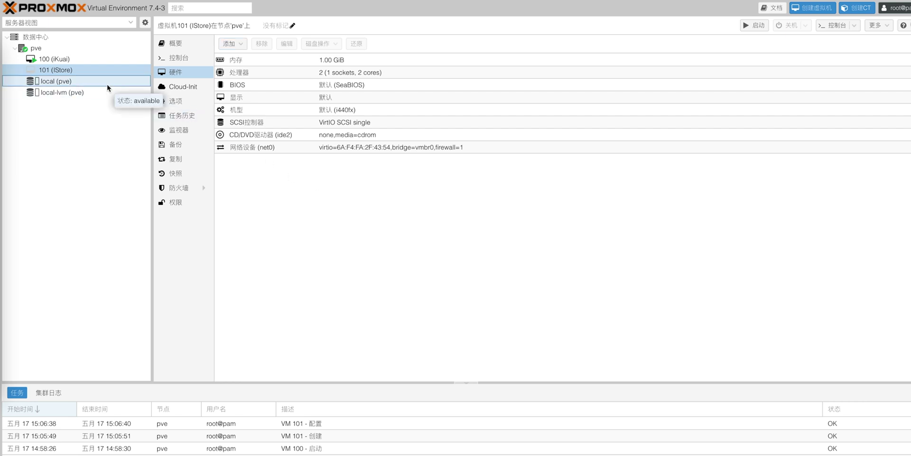
click(107, 83)
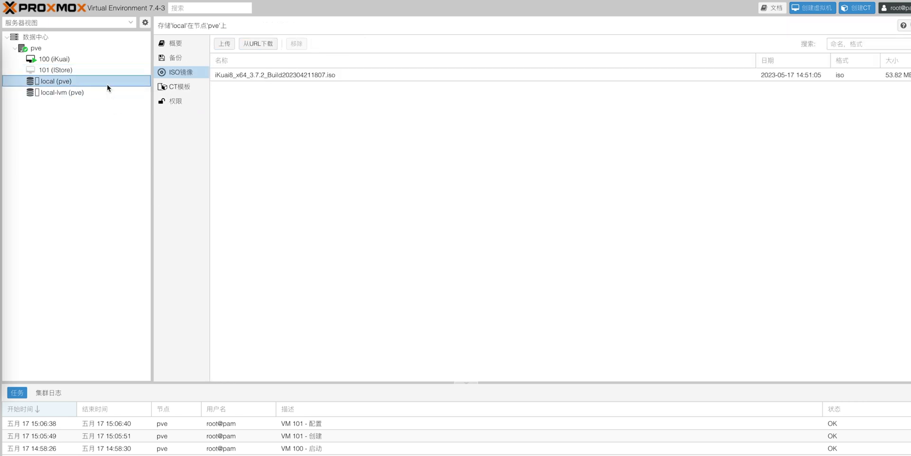
click(226, 48)
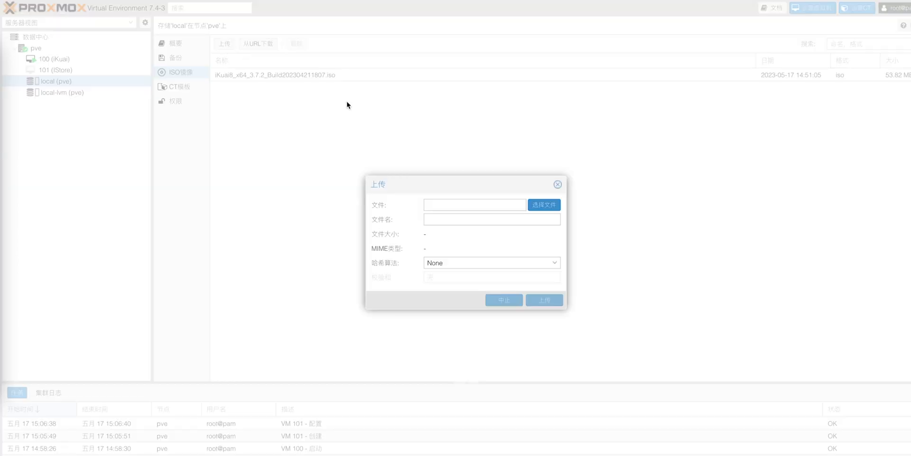
click(548, 206)
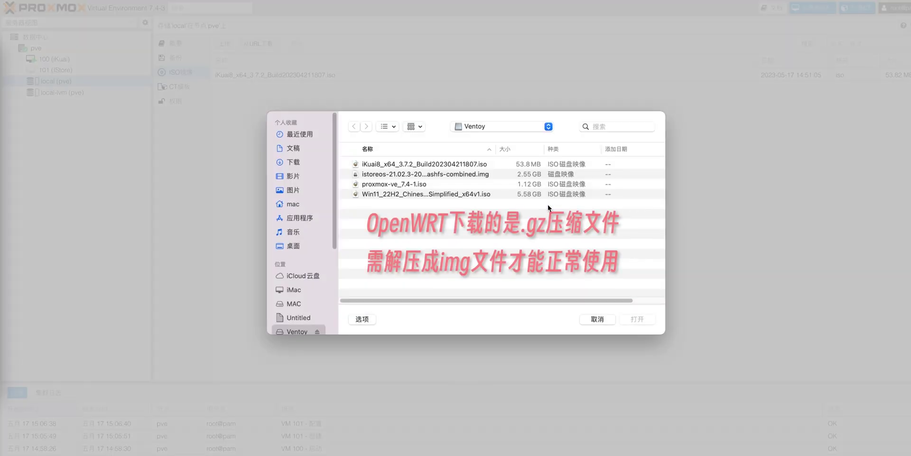
click(490, 174)
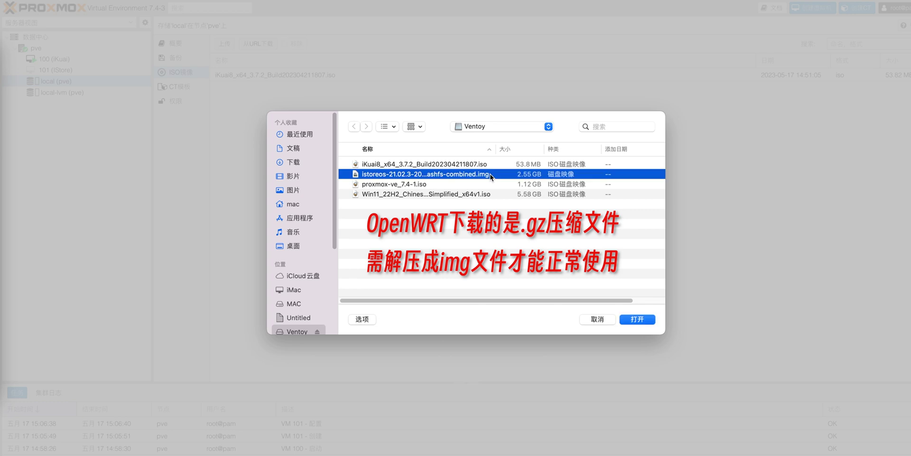
click(636, 319)
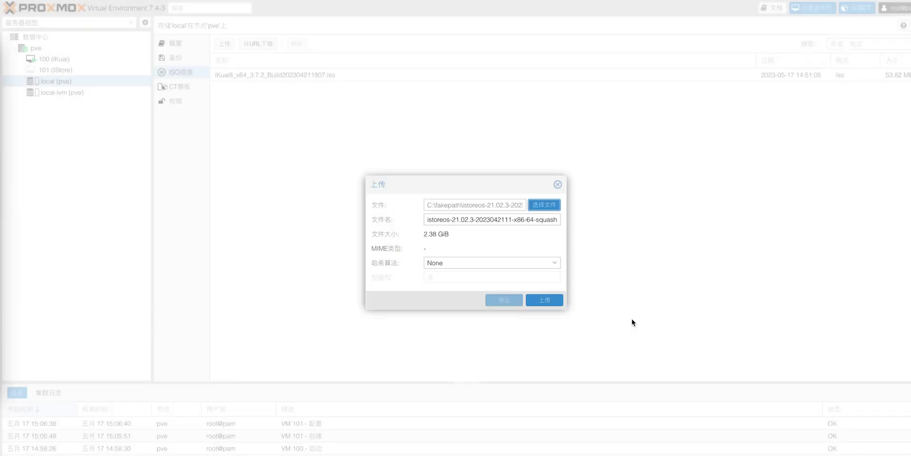
click(554, 303)
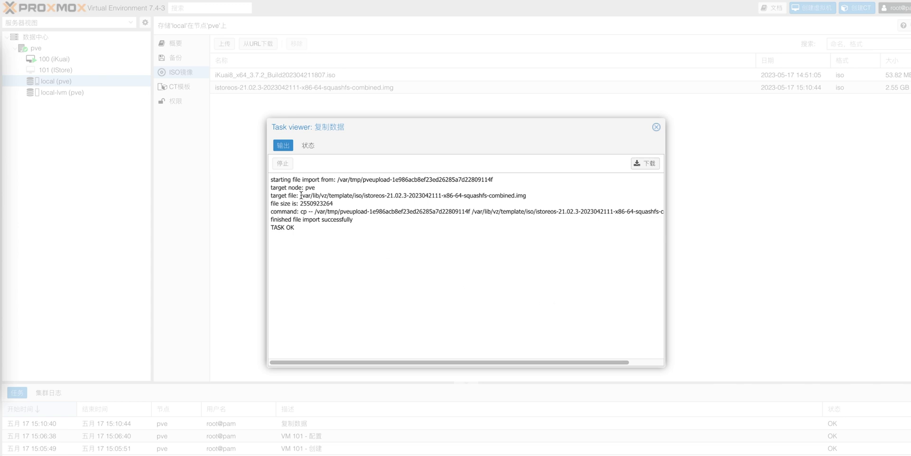
drag(301, 195, 528, 197)
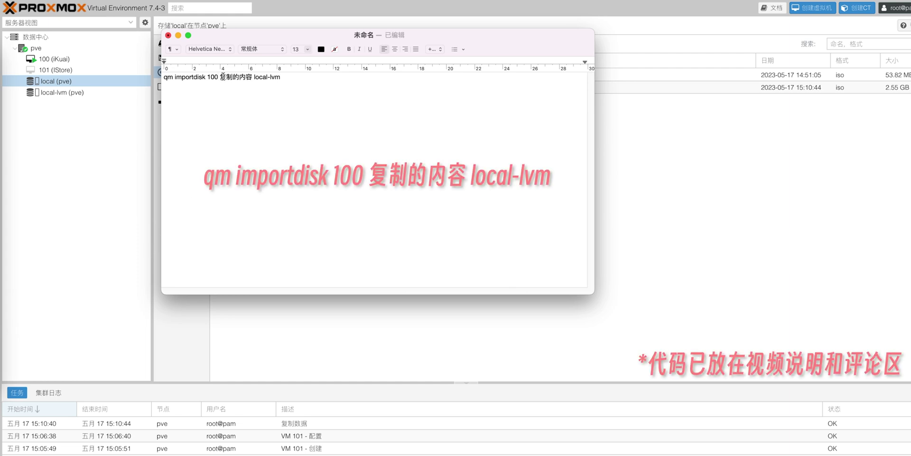
Replace the placeholder 复制的内容 in the note with the copied iStoreOS image path
click(250, 77)
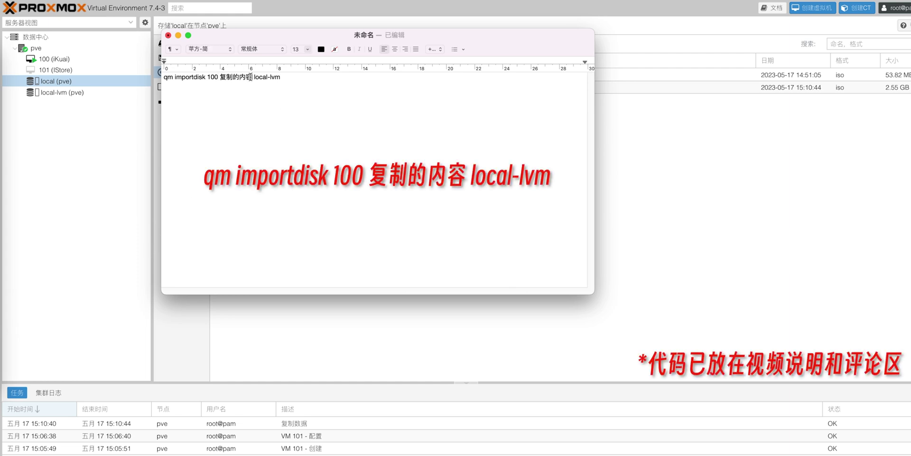
drag(250, 77, 219, 77)
key(BackSpace)
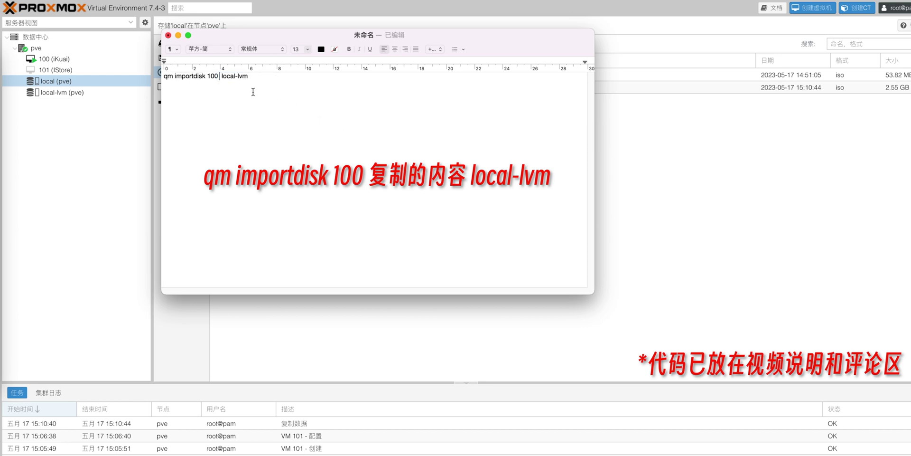
right_click(219, 76)
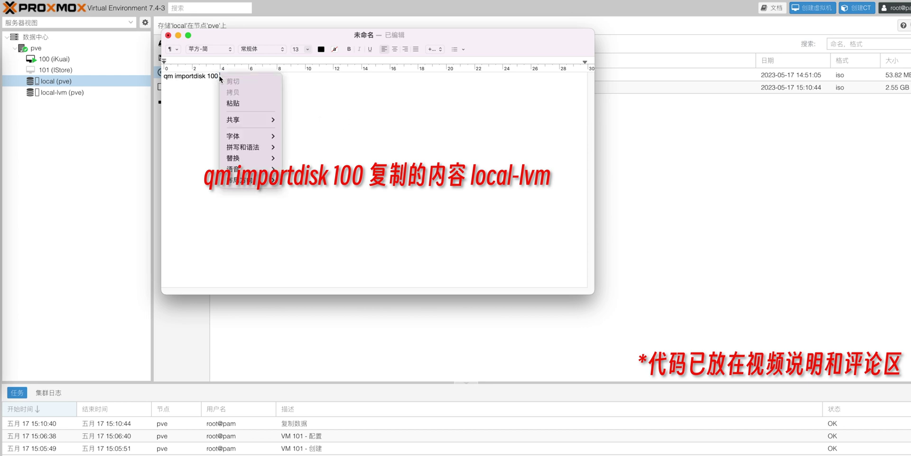
click(238, 102)
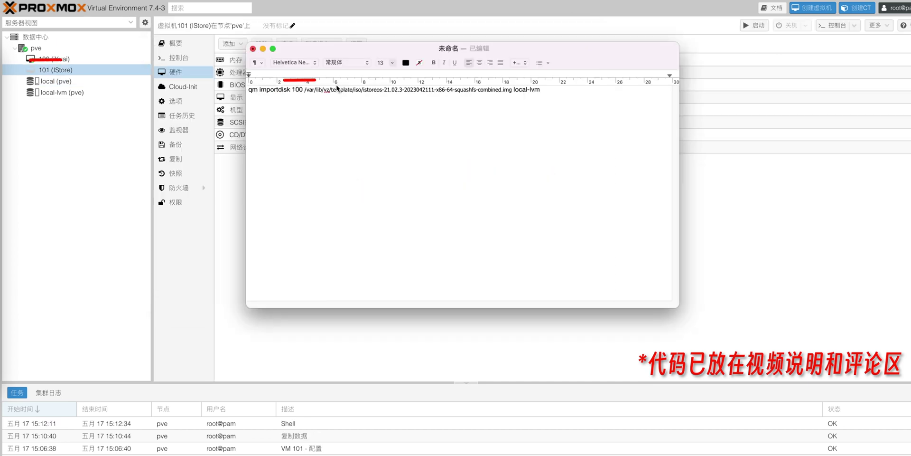
Change the VM ID from 100 to 101 and copy the full qm importdisk command
click(303, 89)
key(BackSpace)
text(1)
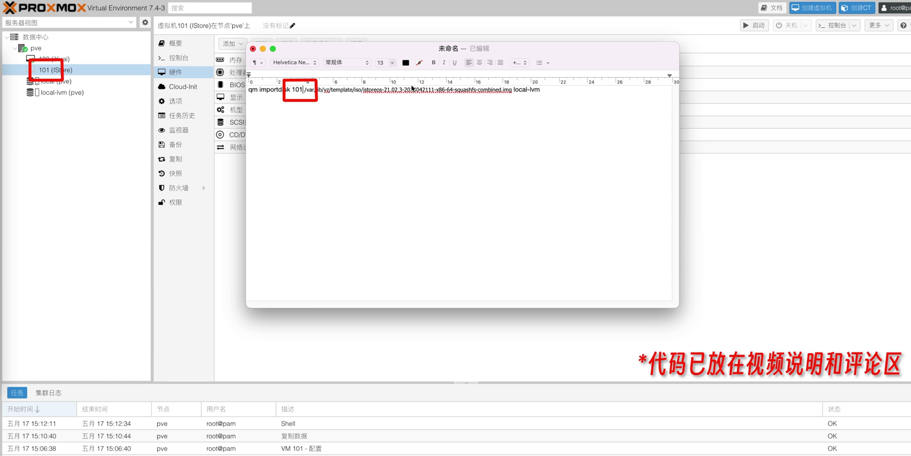
drag(541, 90, 247, 90)
right_click(310, 89)
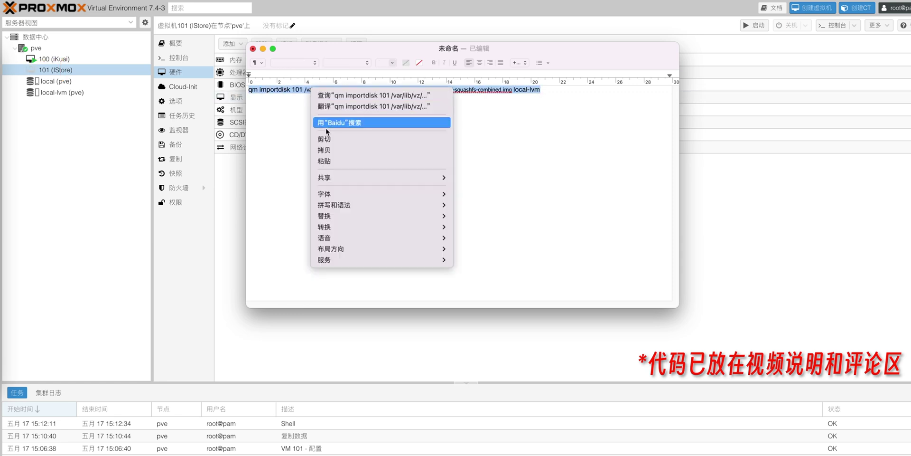
click(329, 149)
Run the qm importdisk command in the pve node shell, then view VM 101's hardware
key(super+Tab)
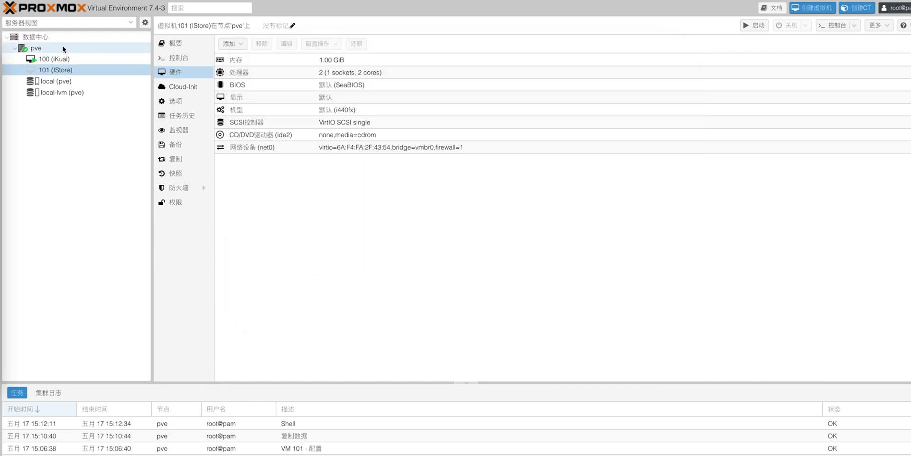
click(63, 46)
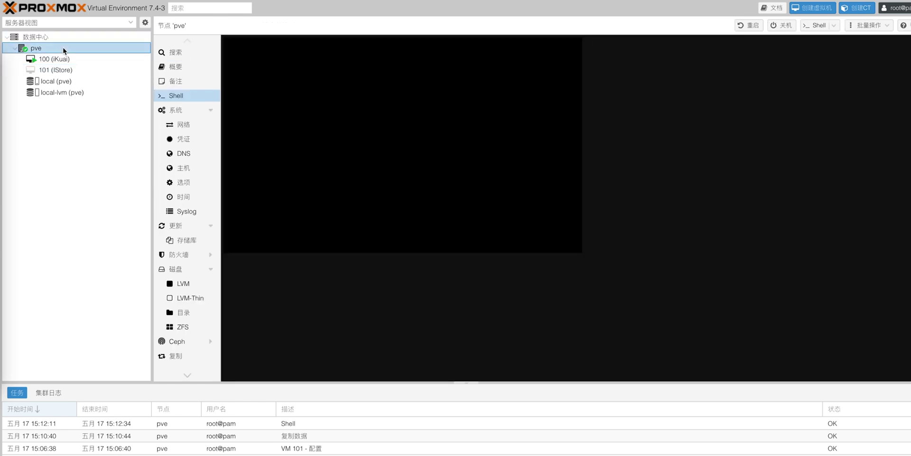
click(195, 96)
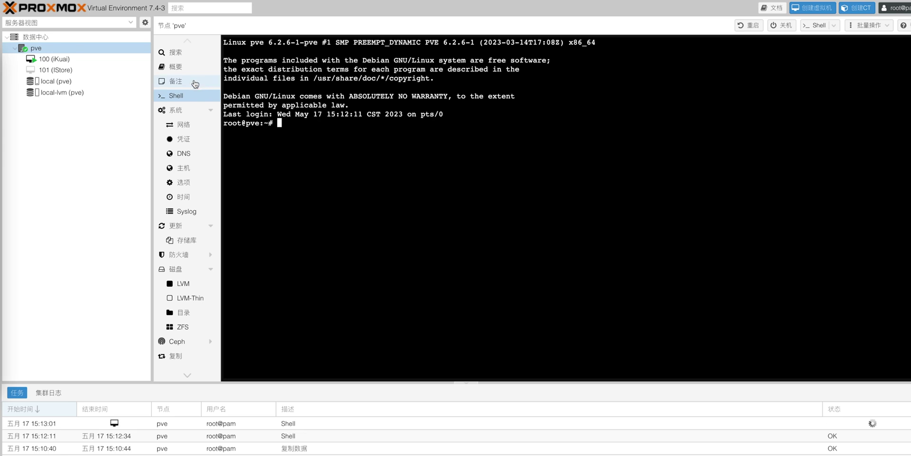
right_click(305, 126)
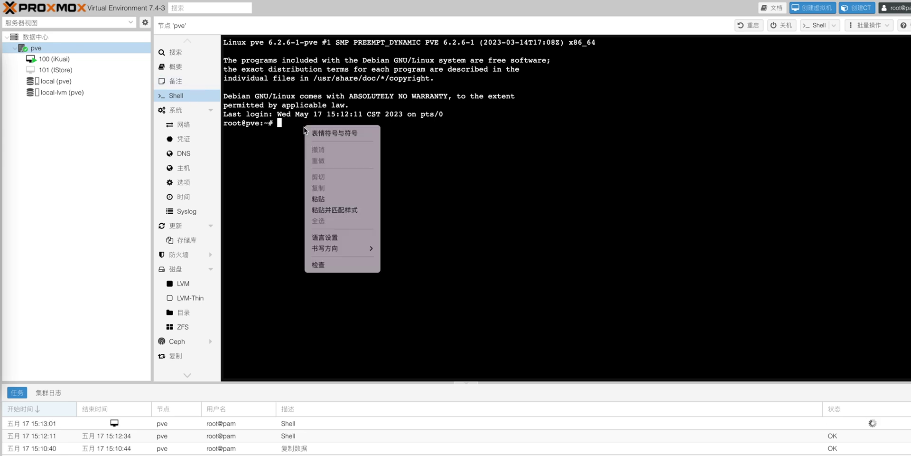
click(332, 196)
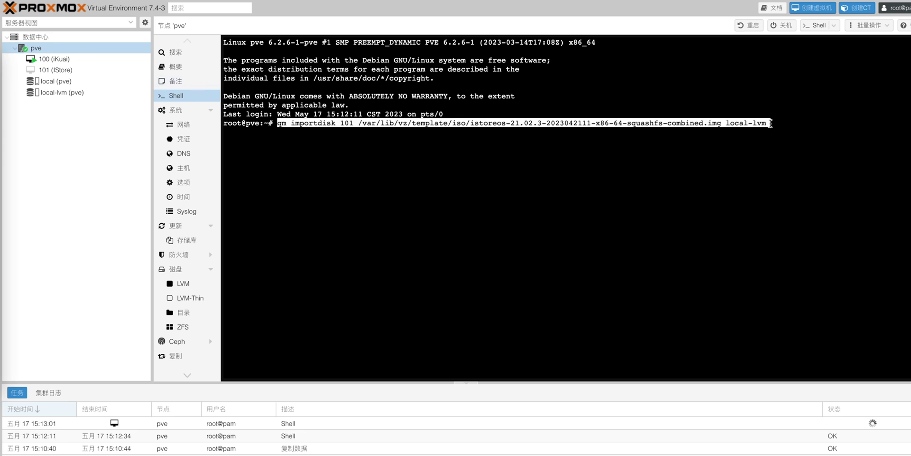
key(Return)
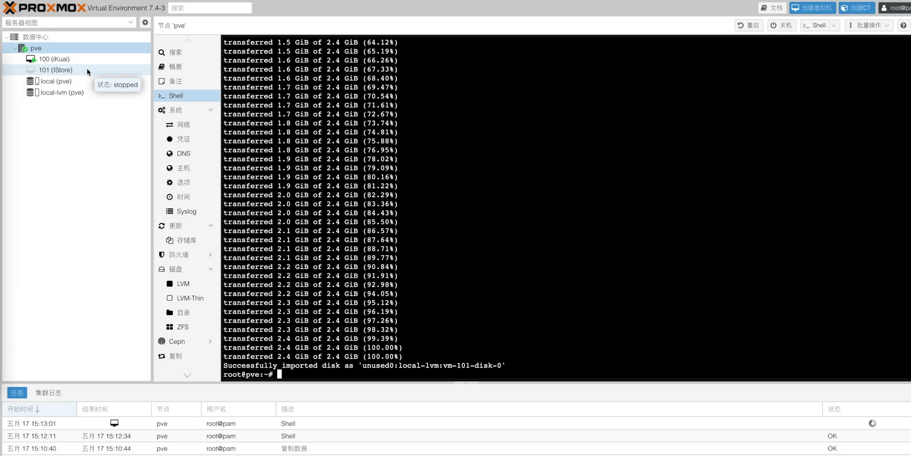
click(87, 70)
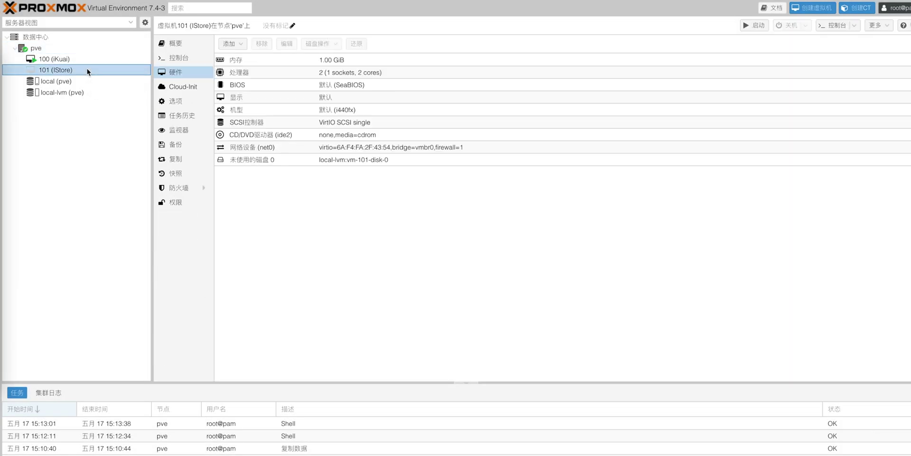
Attach Unused Disk 0 (vm-101-disk-0) to VM 101 on the SATA bus
click(307, 160)
click(286, 44)
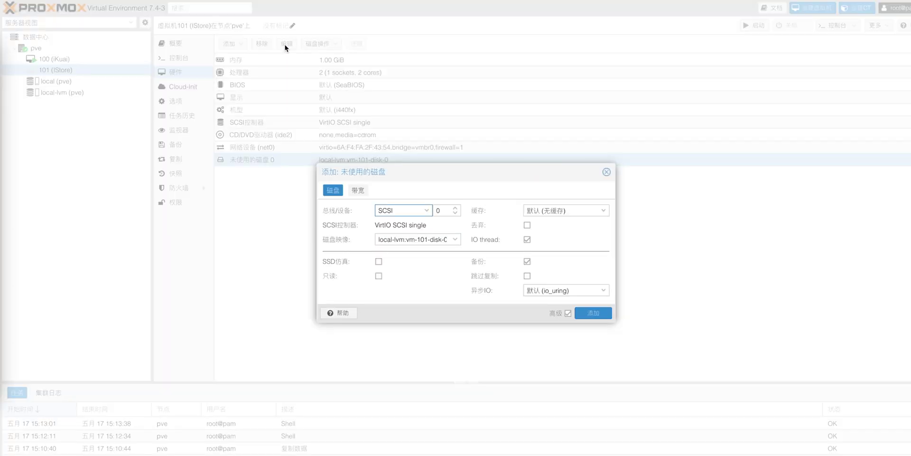
click(427, 211)
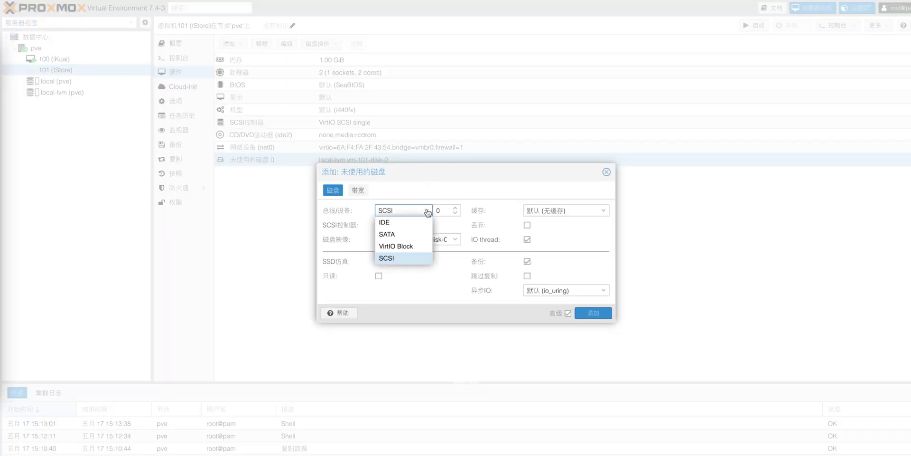
click(413, 234)
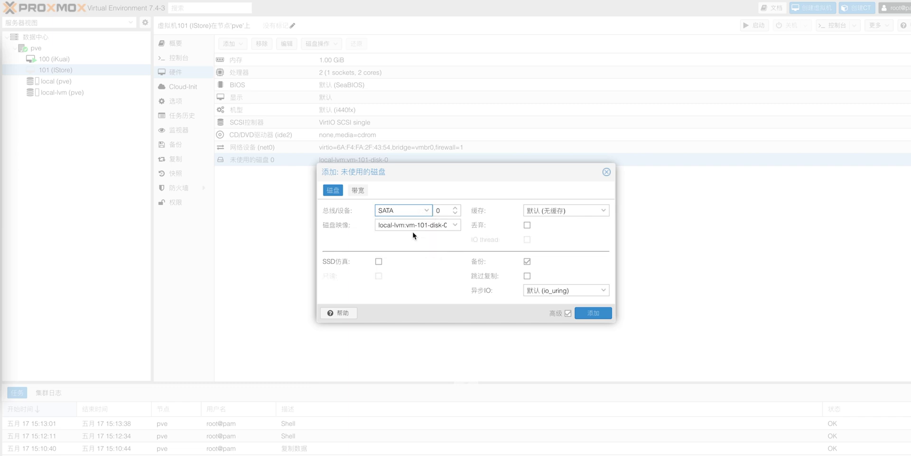
click(593, 313)
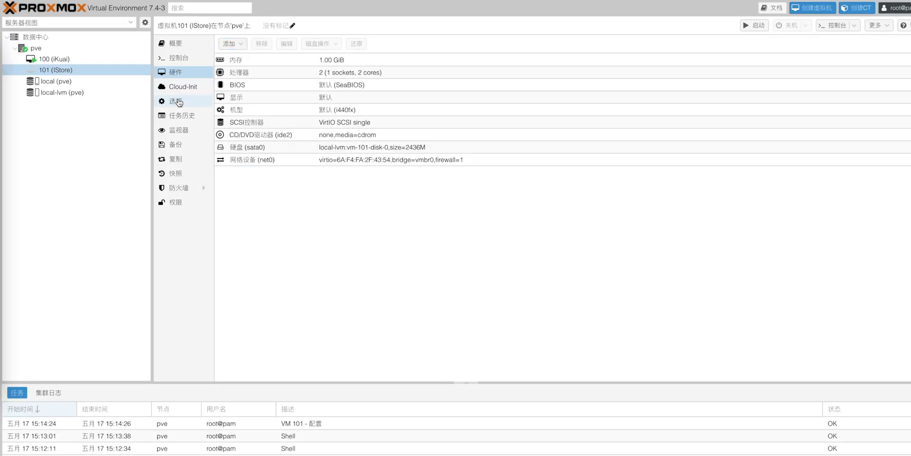
click(176, 101)
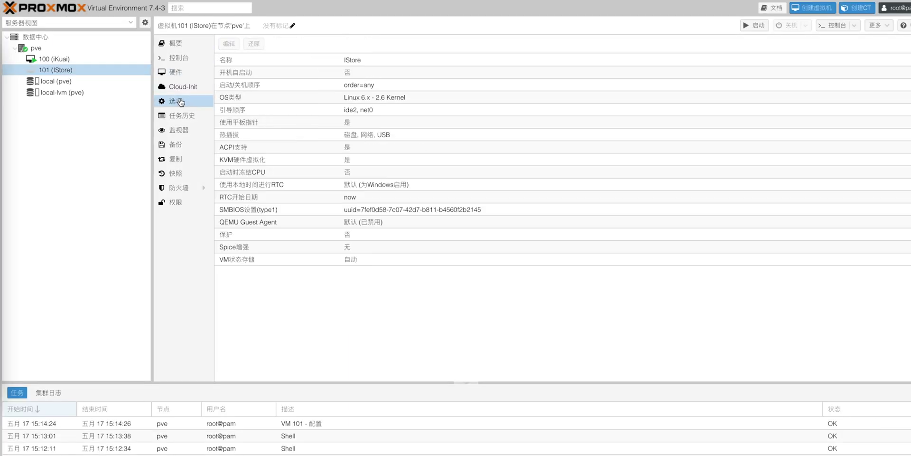
Turn on Start at boot for VM 101 and open its Boot Order editor
click(403, 72)
click(228, 44)
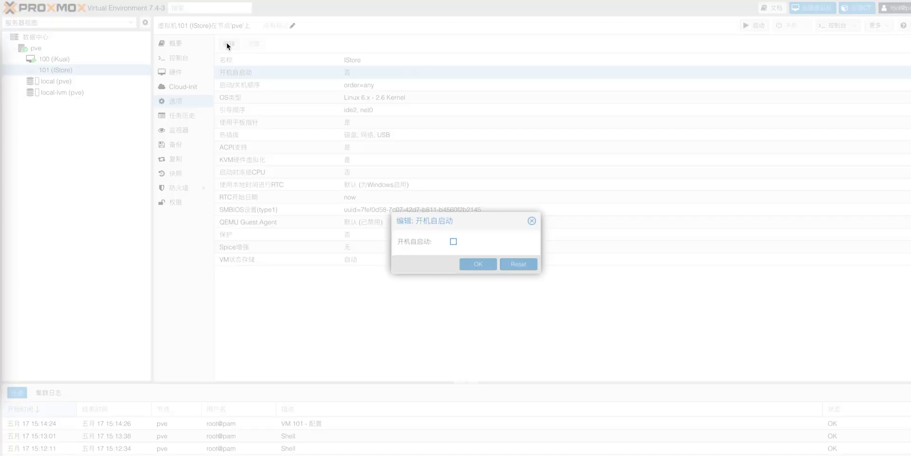
click(453, 241)
click(490, 264)
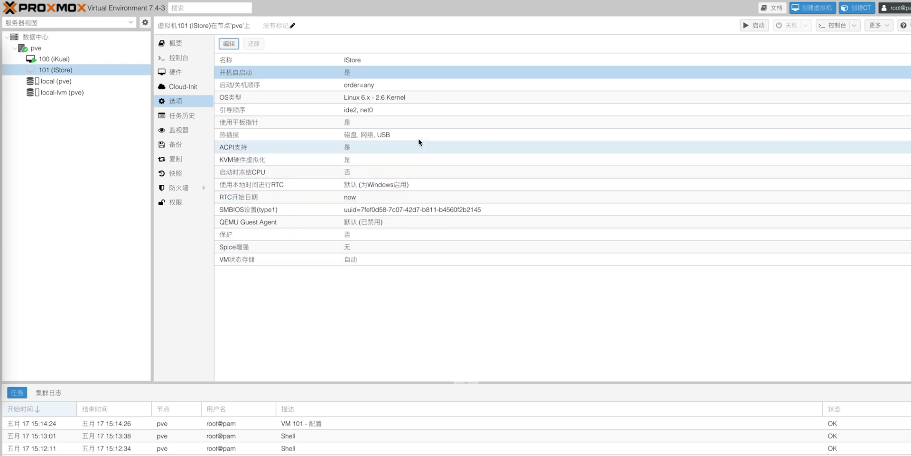
click(415, 112)
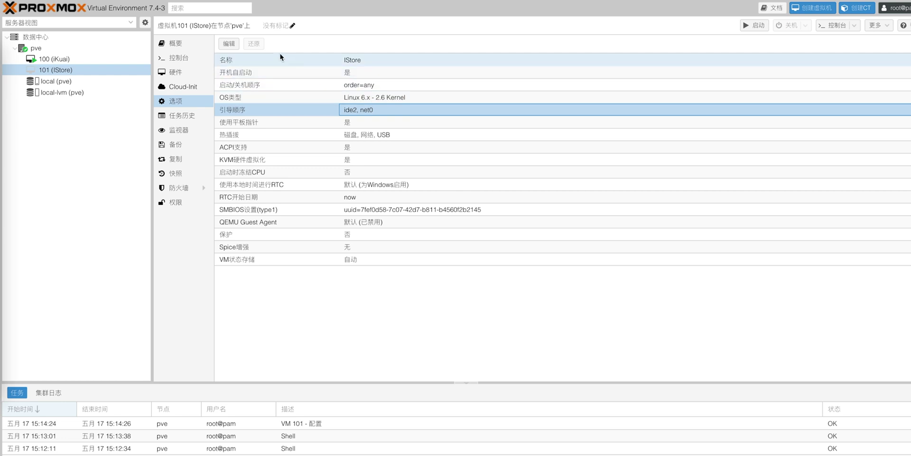
click(232, 44)
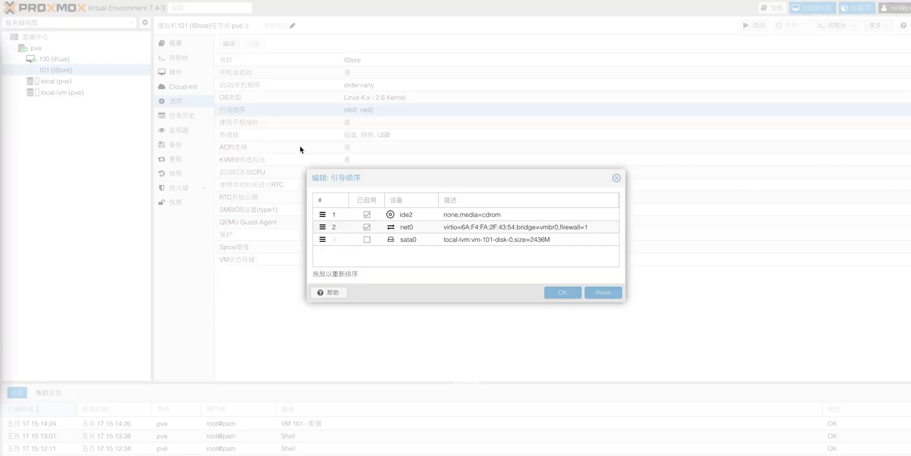
Untick ide2 and net0, enable sata0 and move it first in boot order, then save
click(368, 216)
click(367, 227)
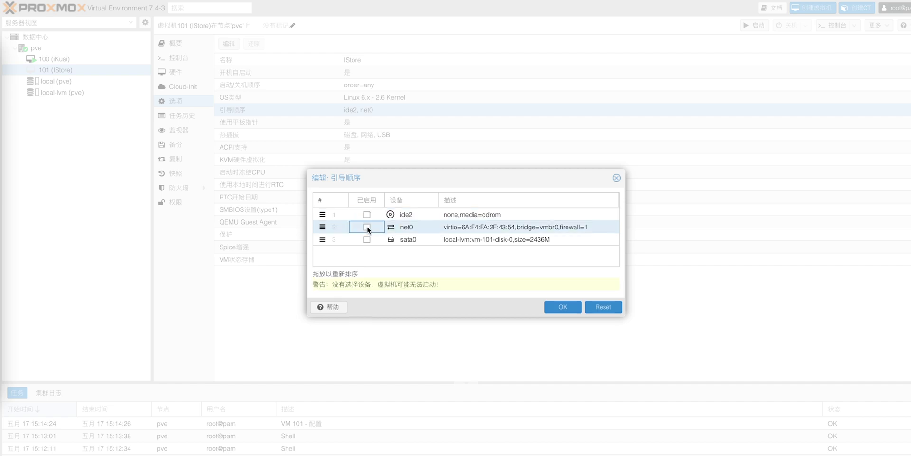
click(367, 239)
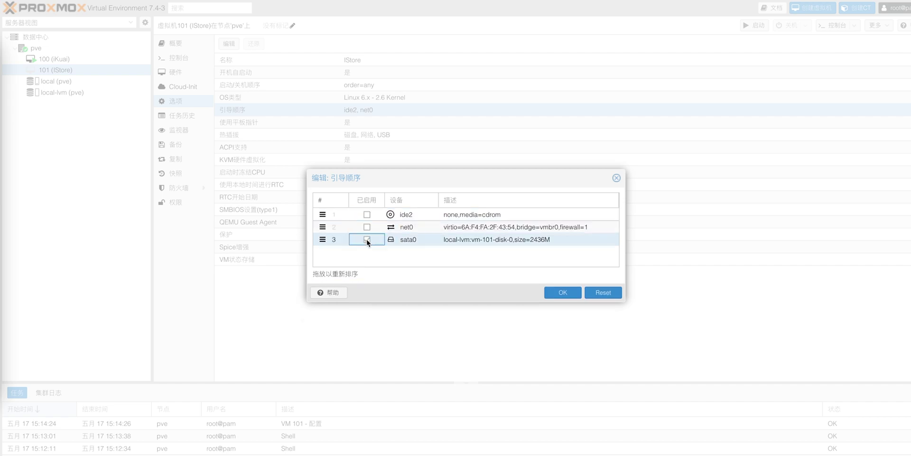
drag(420, 243, 427, 213)
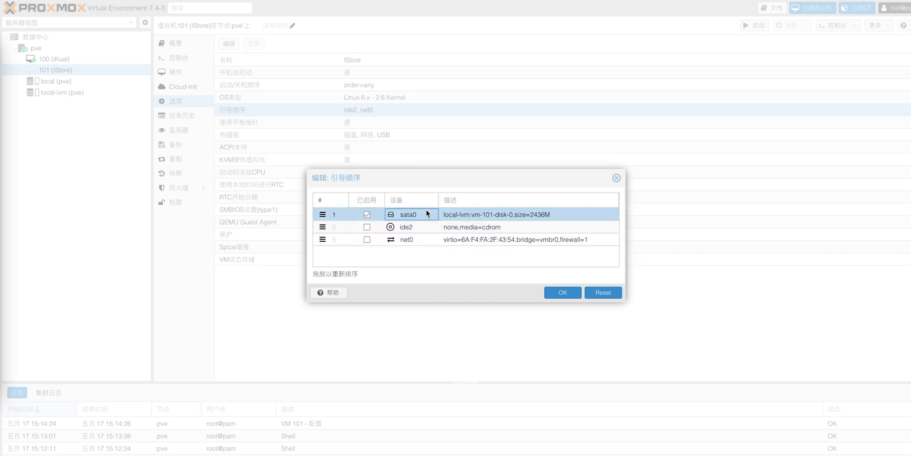
click(563, 292)
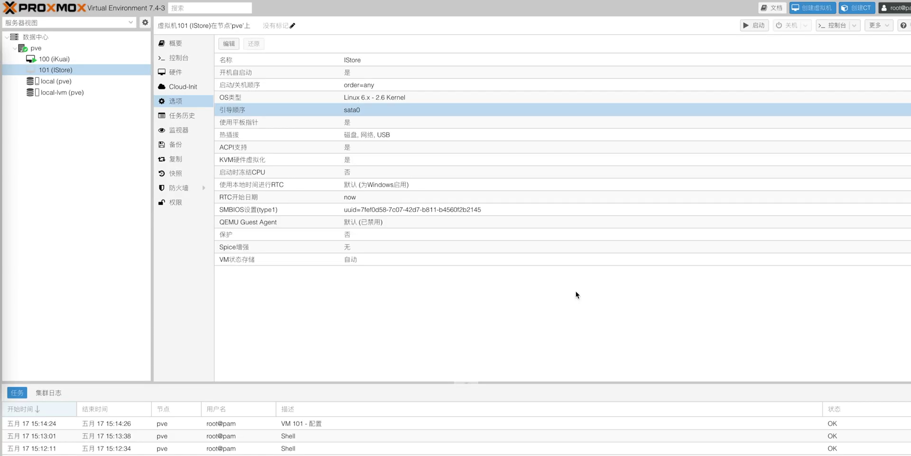
click(179, 57)
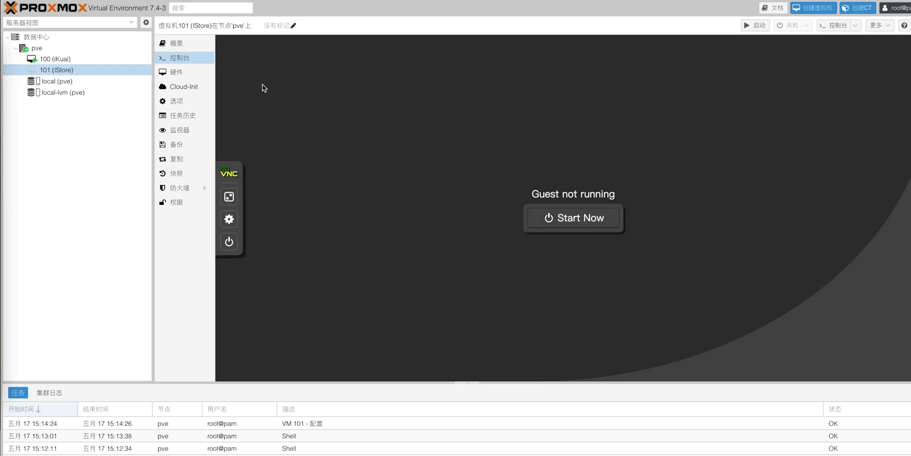
Start VM 101, activate its console, and open etc/config/network in vi
click(510, 227)
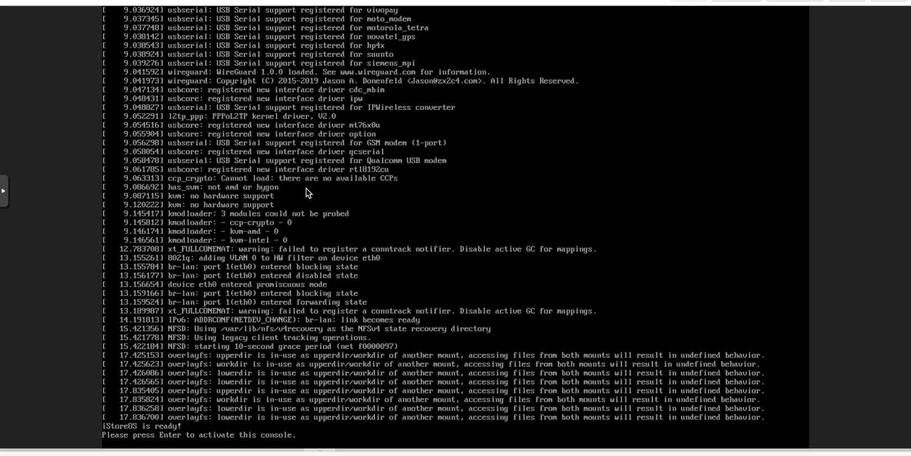
key(Return)
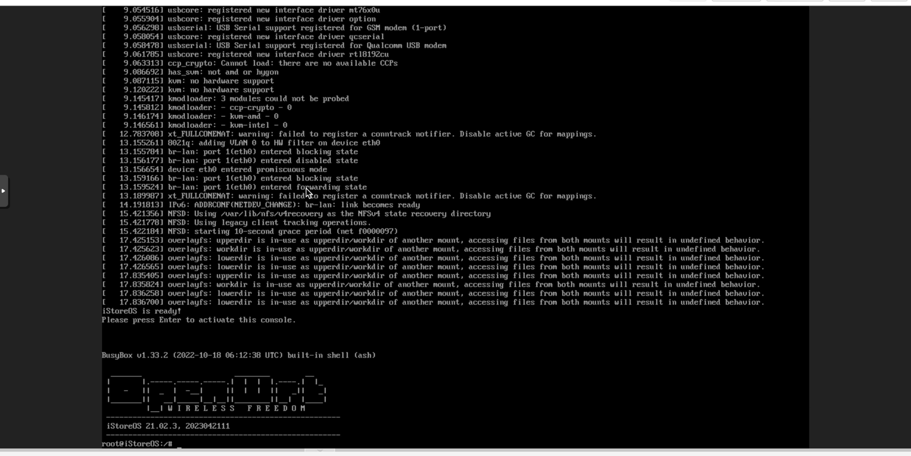
text(vi etc/config/netwo)
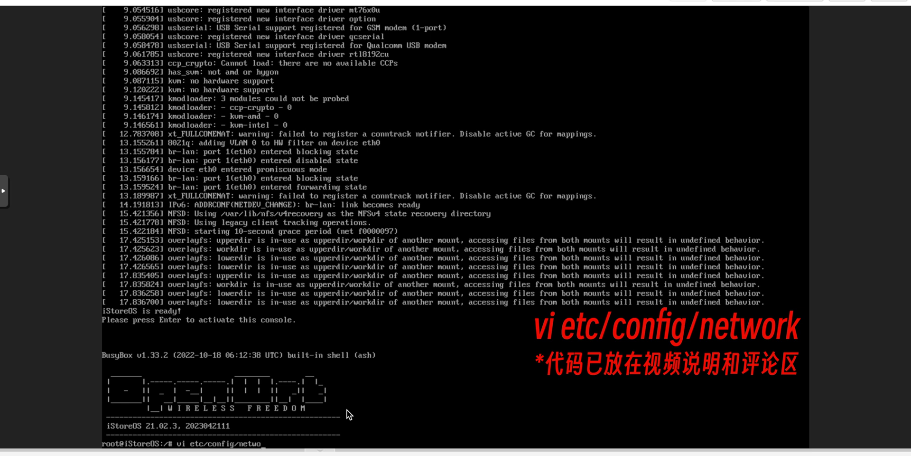
text(rk)
key(Return)
key(Down)
key(Down)
key(Down)
key(Down)
key(Down)
key(Down)
key(Down)
key(Down)
key(Down)
key(Down)
key(Down)
key(Down)
key(Down)
key(Down)
key(Down)
key(Down)
key(Down)
key(Down)
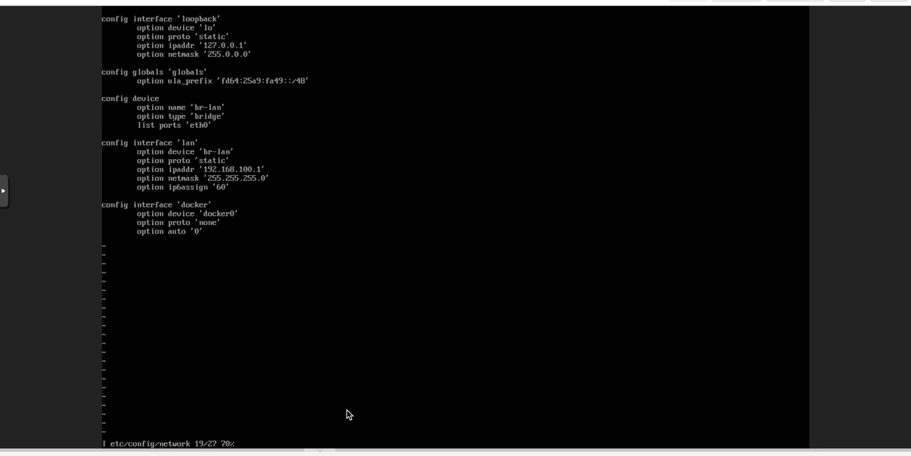
Change the LAN IP to 192.168.10.3, save the file with :wq, and reboot iStoreOS
key(BackSpace)
key(BackSpace)
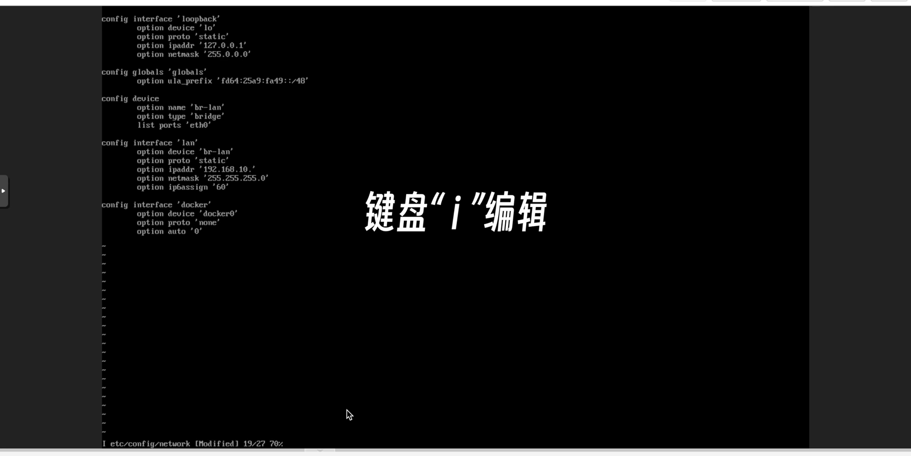
text(3)
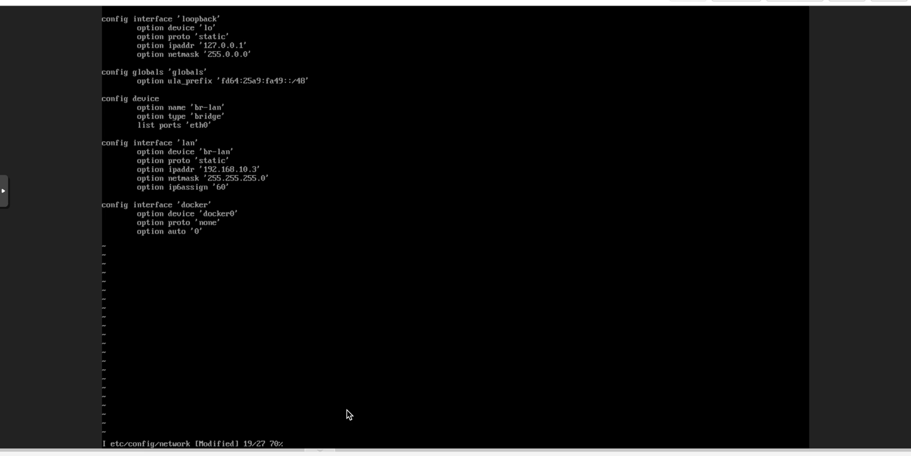
key(Escape)
text(:)
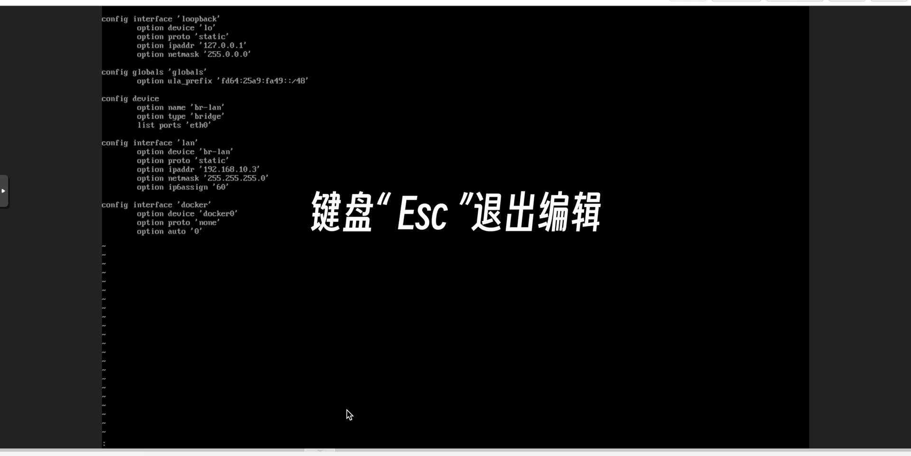
text(wq)
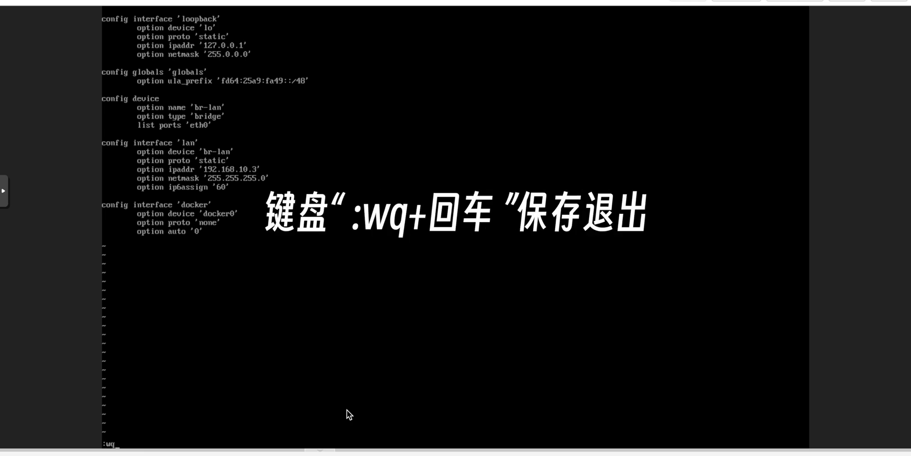
key(Return)
text(reboo)
text(t)
key(Return)
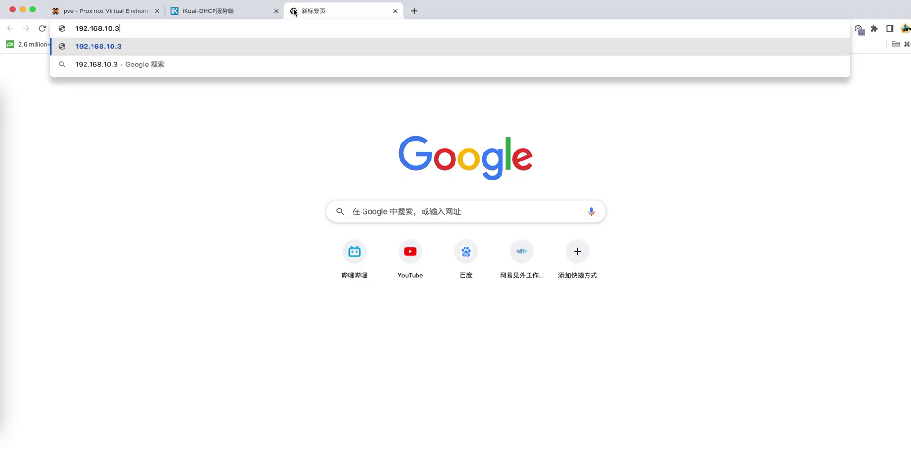
Load 192.168.10.3, log in as root with the default password, and open 网络 > 接口
key(Return)
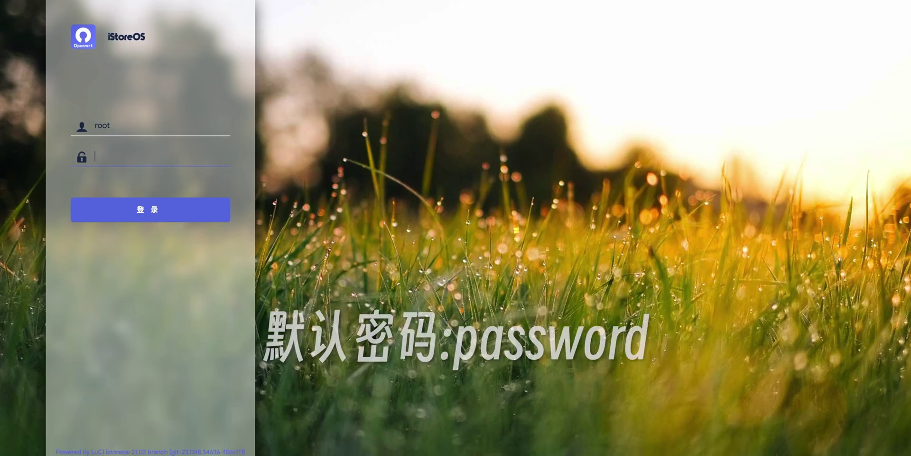
text(password)
key(Return)
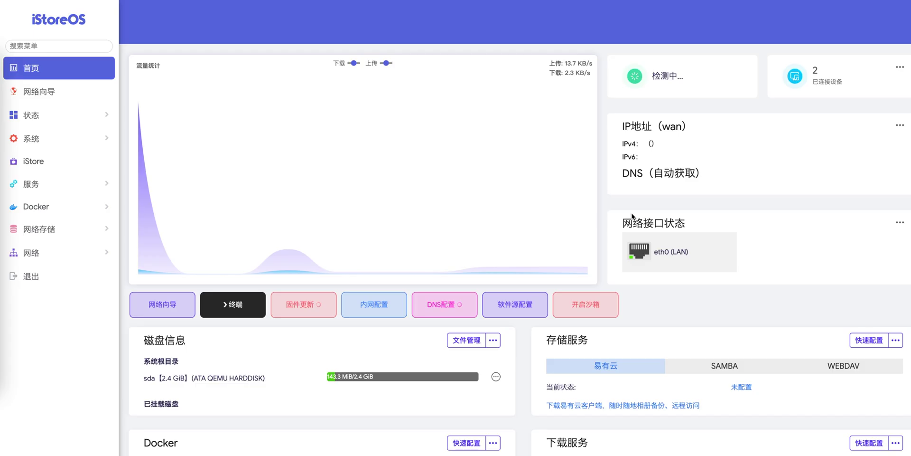
click(77, 251)
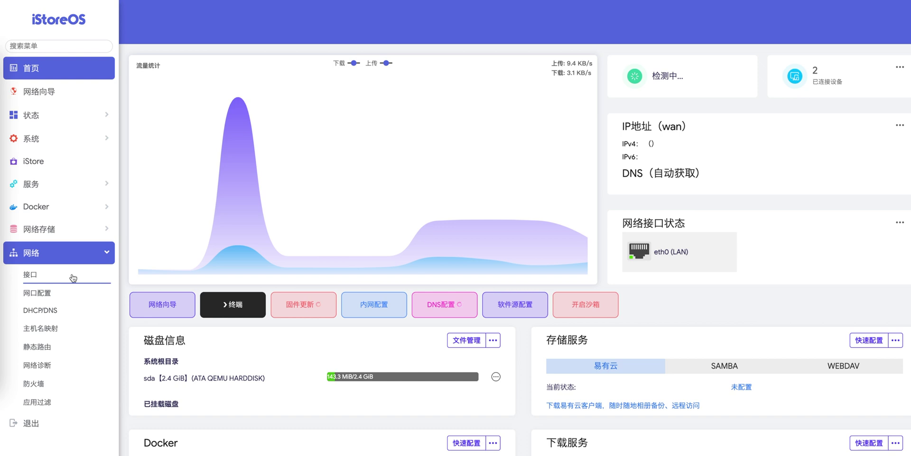
click(73, 278)
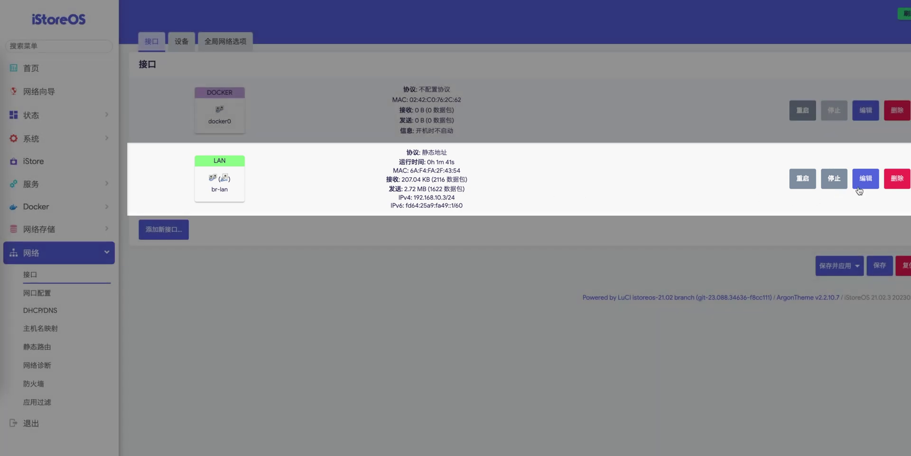
Give the LAN interface gateway 192.168.10.2 and custom DNS server 192.168.1.1
click(865, 179)
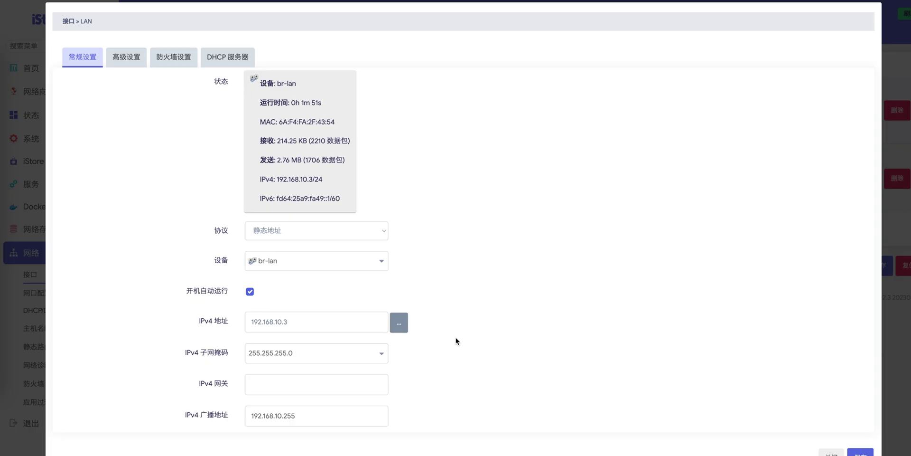
click(366, 382)
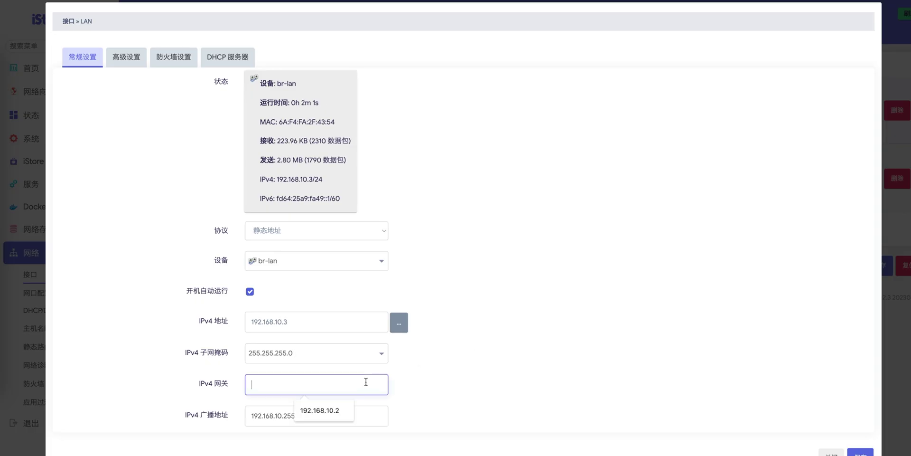
text(192.168.1)
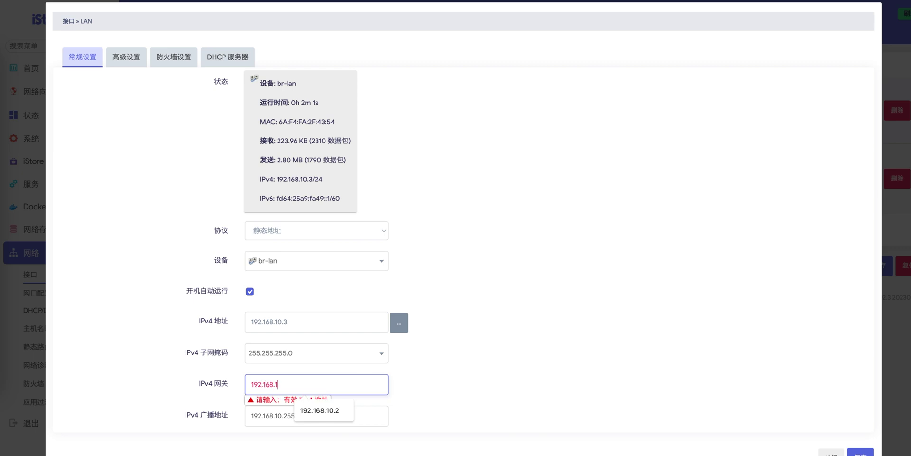
text(0.2)
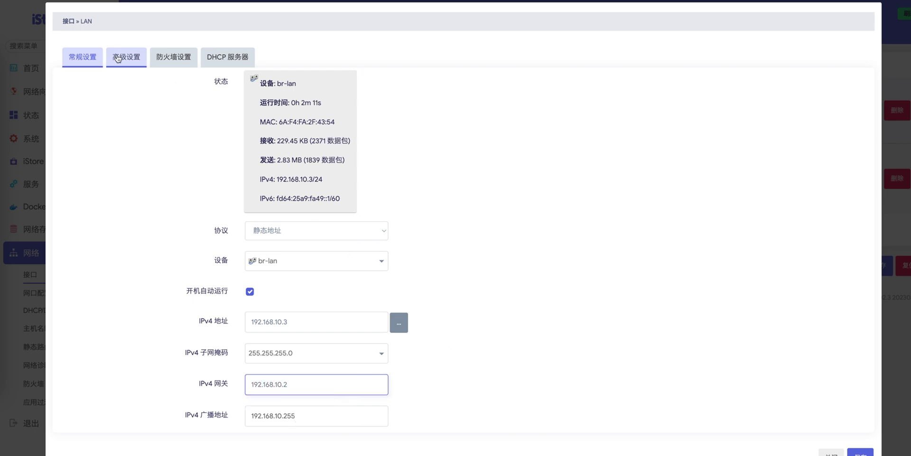
click(127, 57)
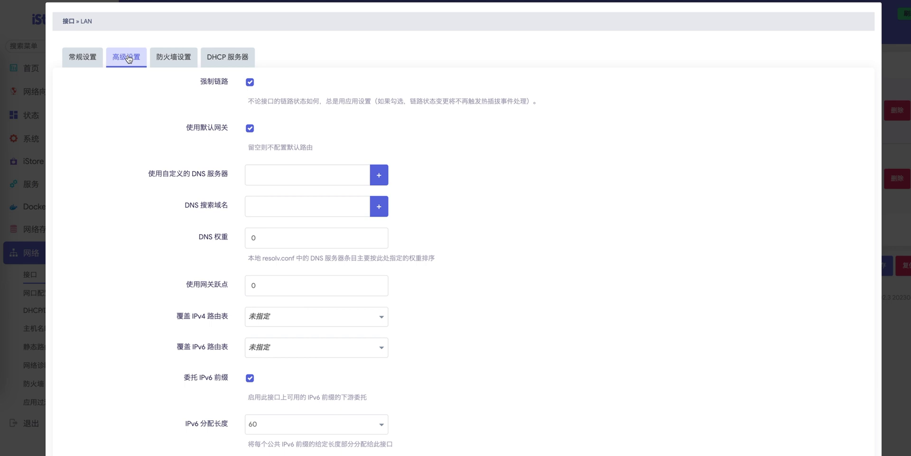
click(297, 175)
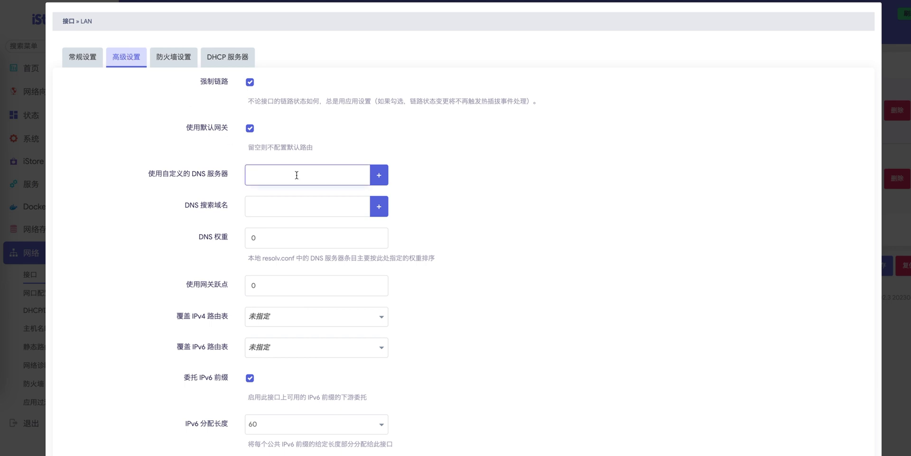
text(192)
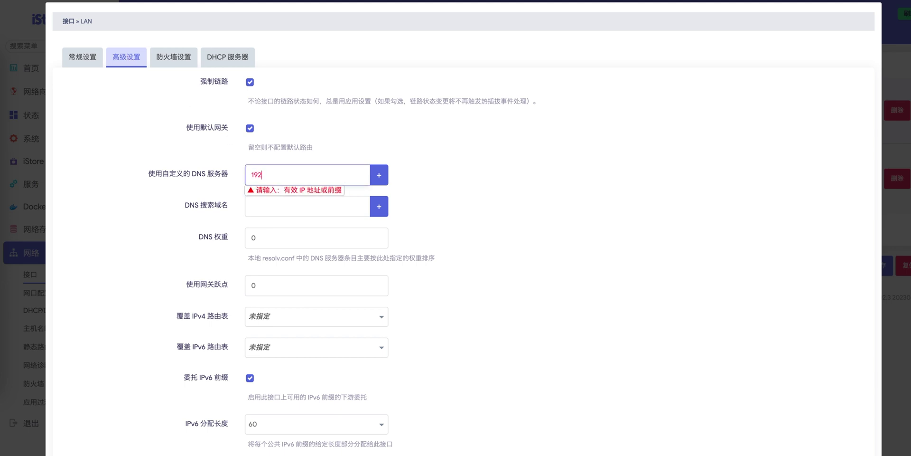
text(.168.1.1)
click(227, 57)
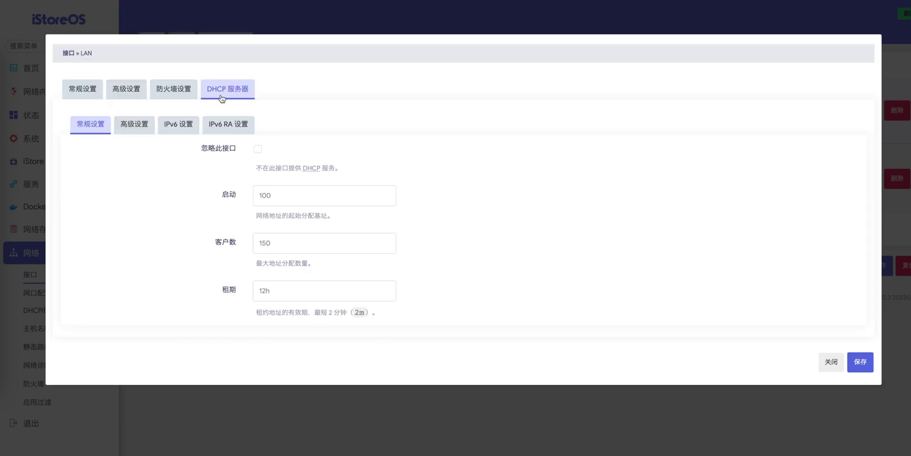
Check 忽略此接口 and uncheck 动态 DHCP for the LAN interface
click(258, 149)
click(145, 127)
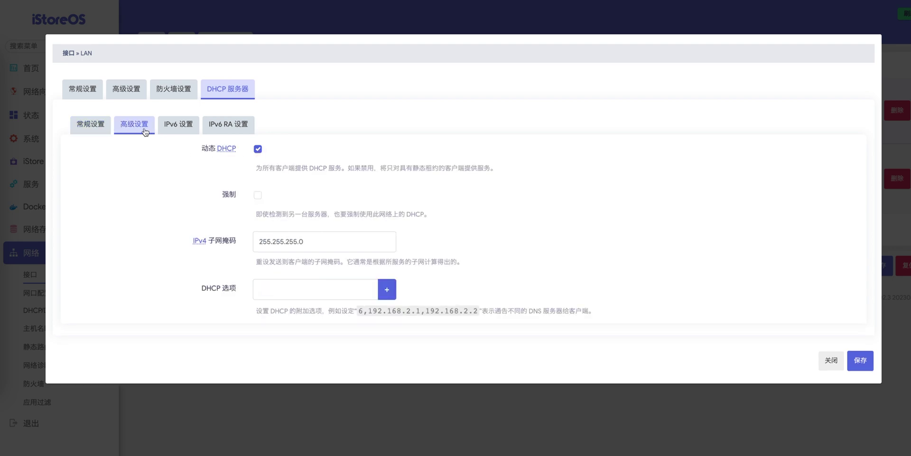
click(259, 149)
Set RA 服务 and DHCPv6 服务 to 已禁用 and save the LAN settings
click(189, 126)
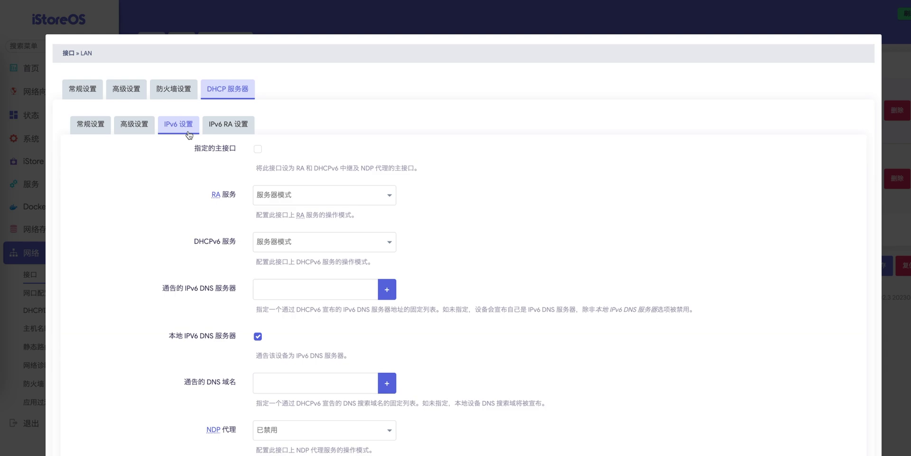
click(389, 196)
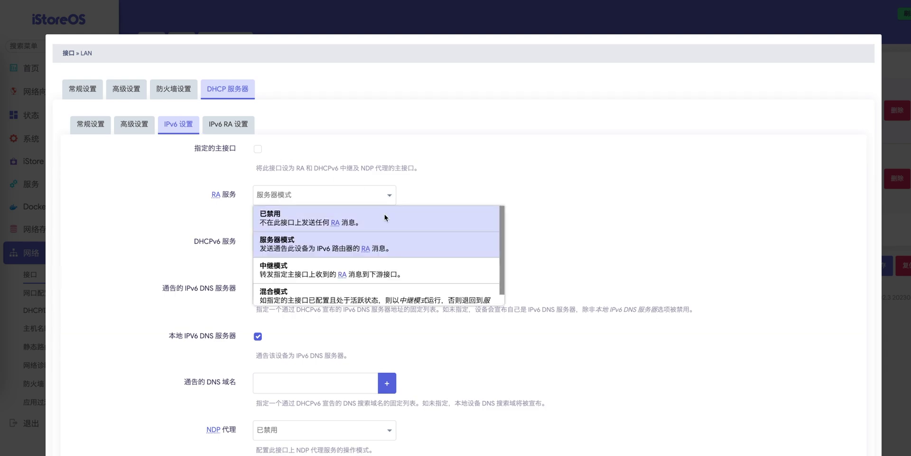
click(384, 218)
click(389, 242)
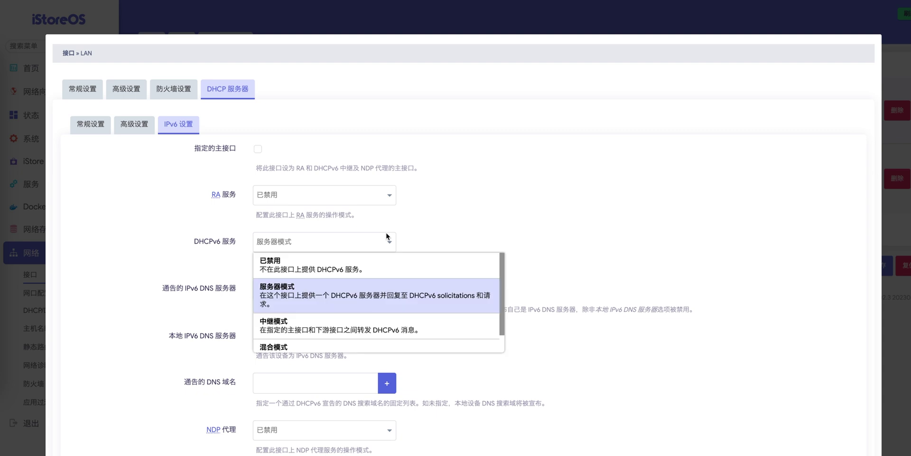
click(363, 270)
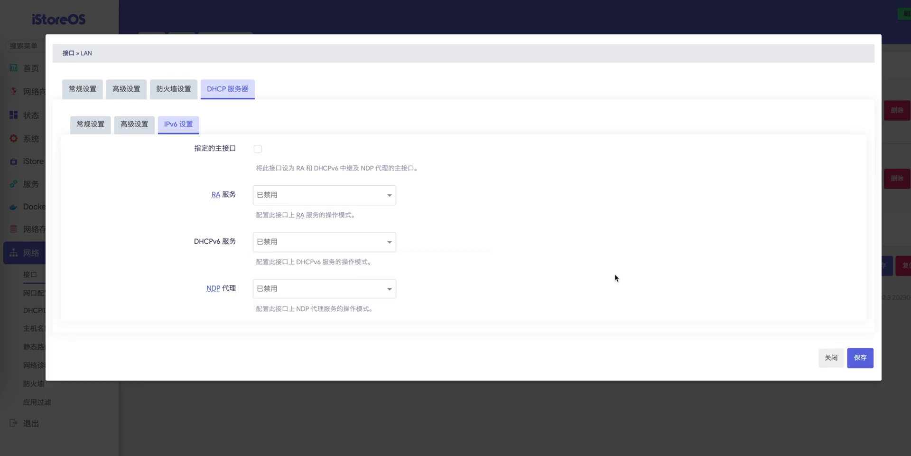
click(860, 358)
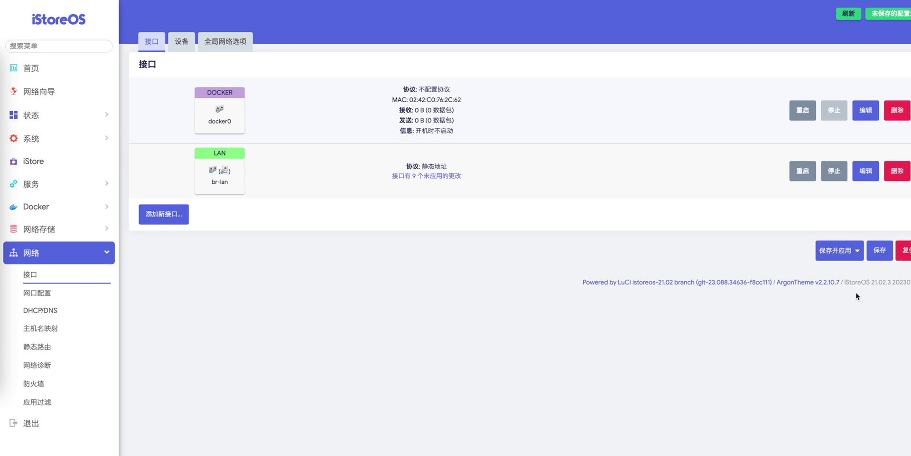
Force-apply the pending LAN changes using the 强制应用 option of 保存并应用
click(859, 249)
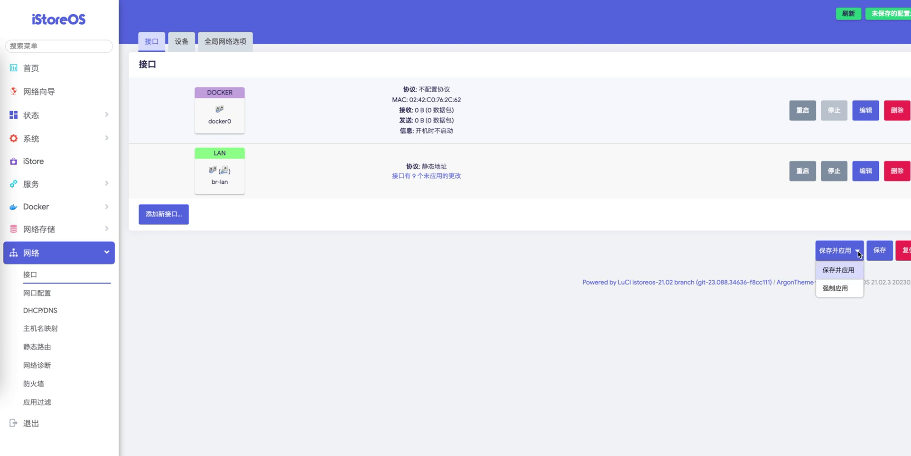
click(849, 288)
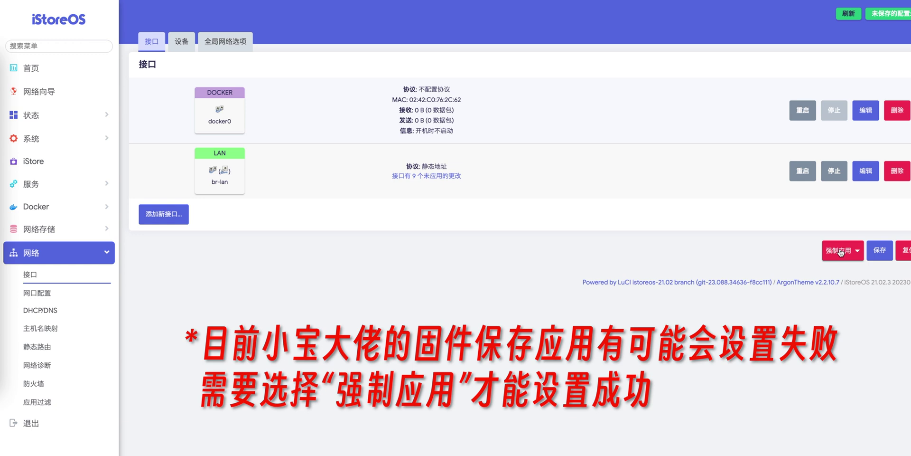
click(839, 250)
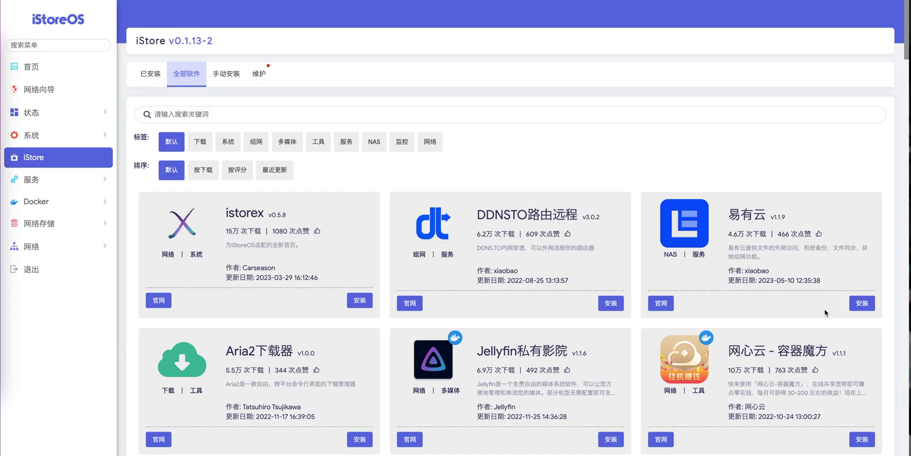
Install 易有云 (app-meta-linkease 1.1.9-4) from iStore's 全部软件 list and close the completed log
click(867, 309)
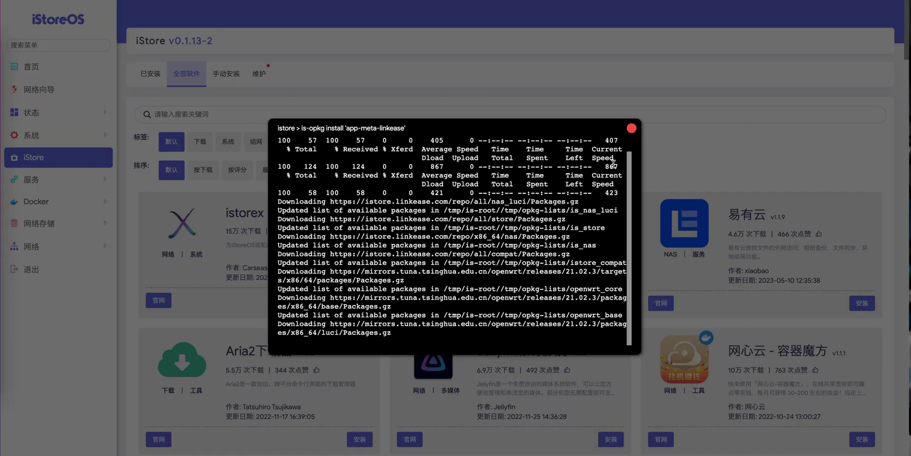
click(631, 128)
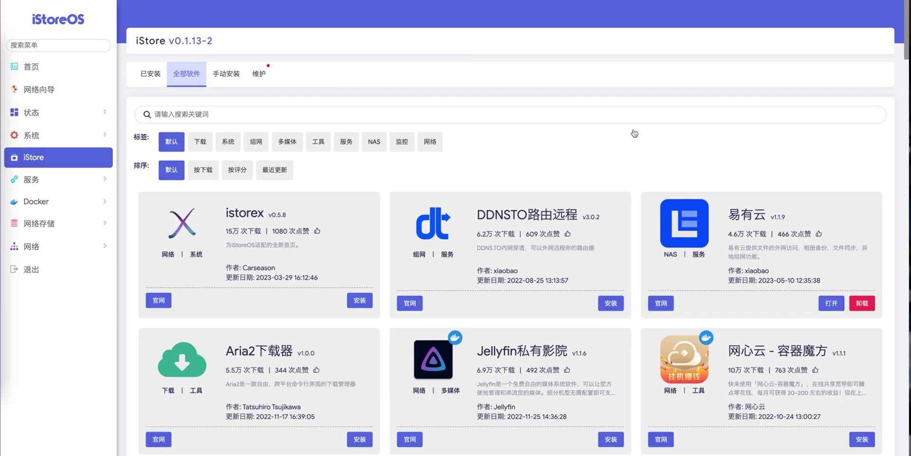